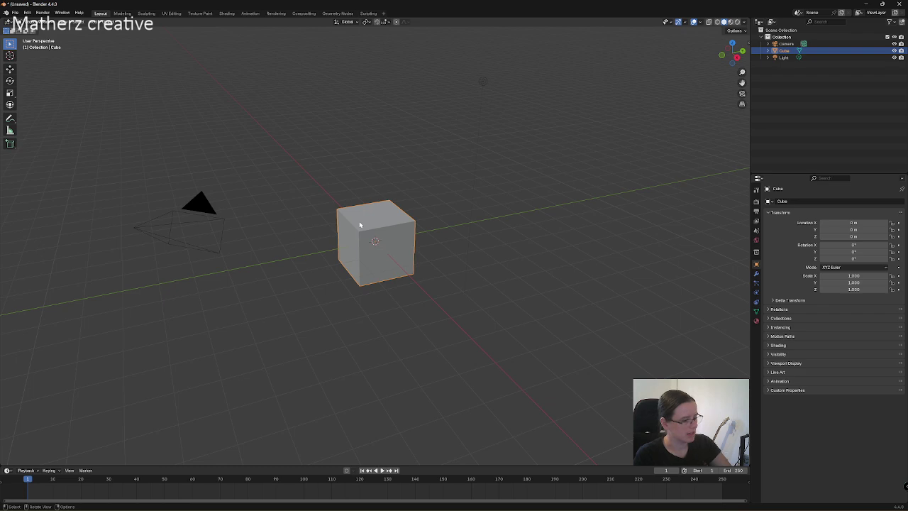
Delete the default cube and add a mesh circle at the world origin.
{"action": "key", "text": "x"}
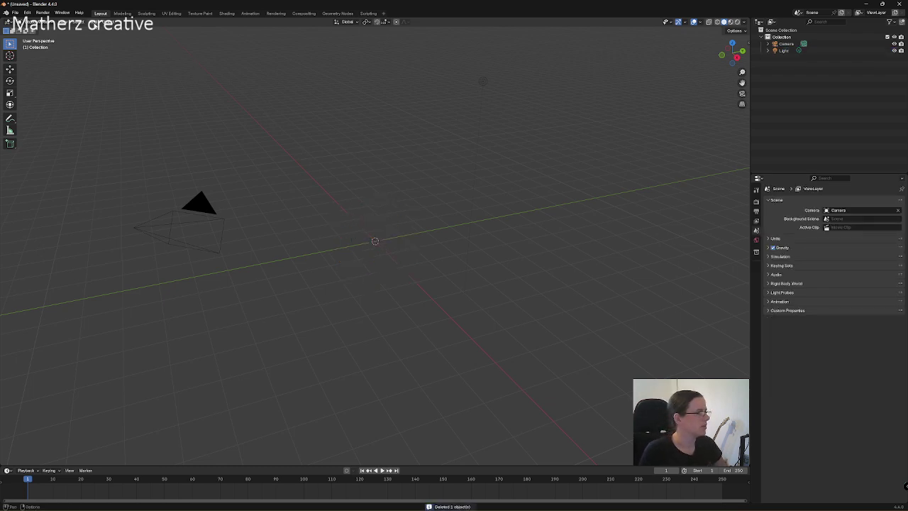
{"action": "key", "text": "shift+a"}
{"action": "mouse_move", "coordinate": [113, 29]}
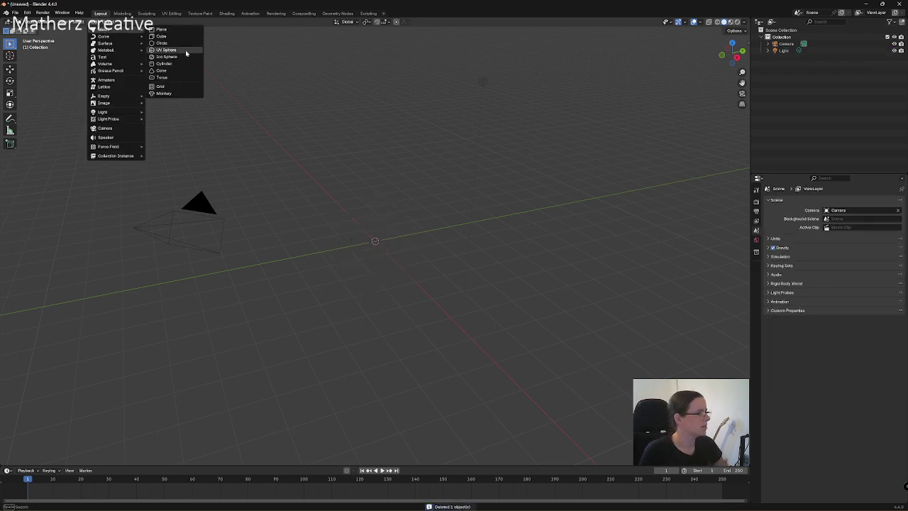
{"action": "left_click", "coordinate": [185, 43]}
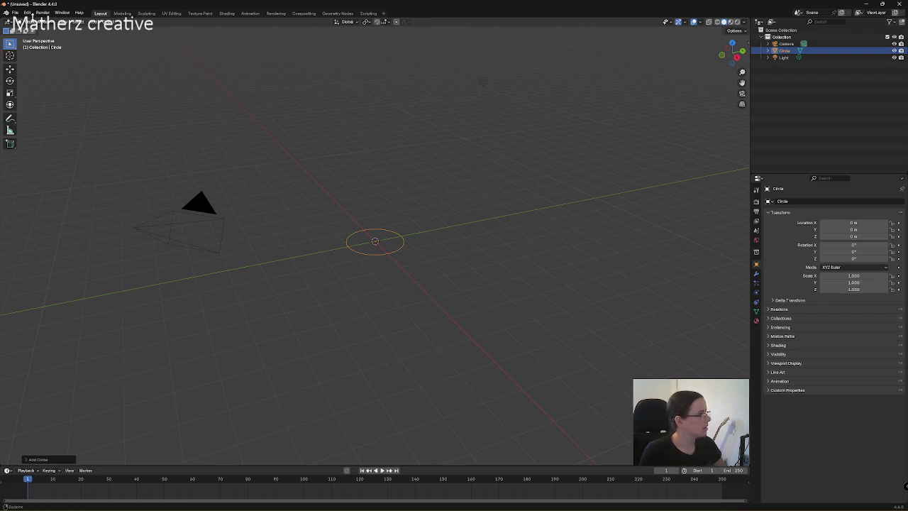
In Edit Mode, fill the circle with a face and extrude it upward into a tall cylindrical bottle body.
{"action": "left_click", "coordinate": [35, 21]}
{"action": "left_click", "coordinate": [35, 38]}
{"action": "scroll", "coordinate": [432, 245], "scroll_direction": "up", "scroll_amount": 5}
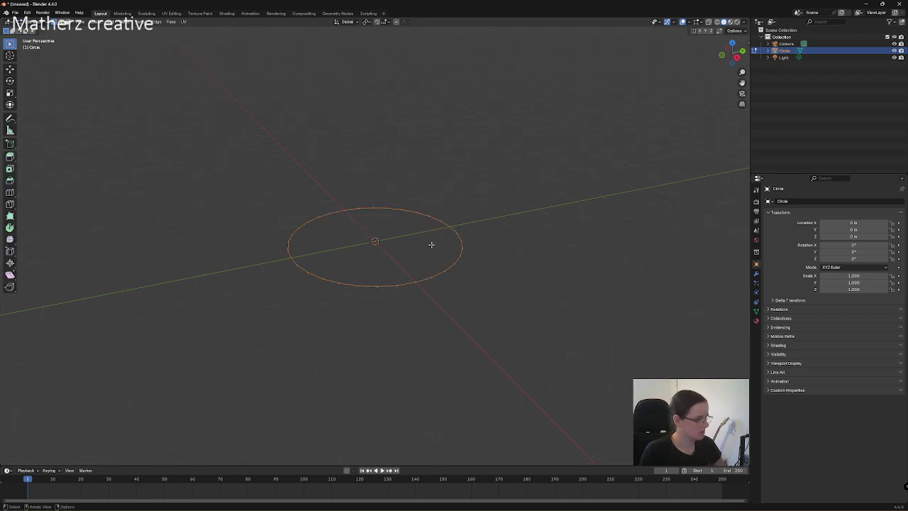
{"action": "key", "text": "f"}
{"action": "scroll", "coordinate": [477, 292], "scroll_direction": "down", "scroll_amount": 3}
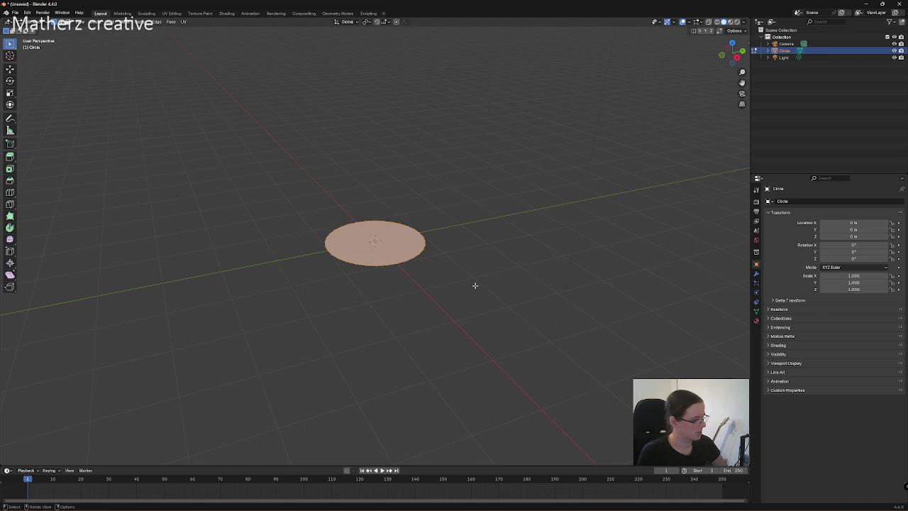
{"action": "key", "text": "e"}
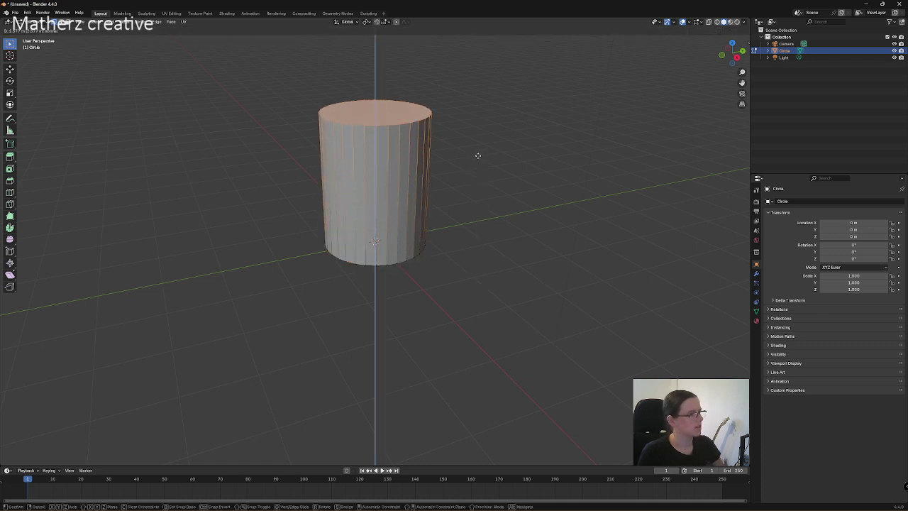
{"action": "left_click", "coordinate": [476, 144]}
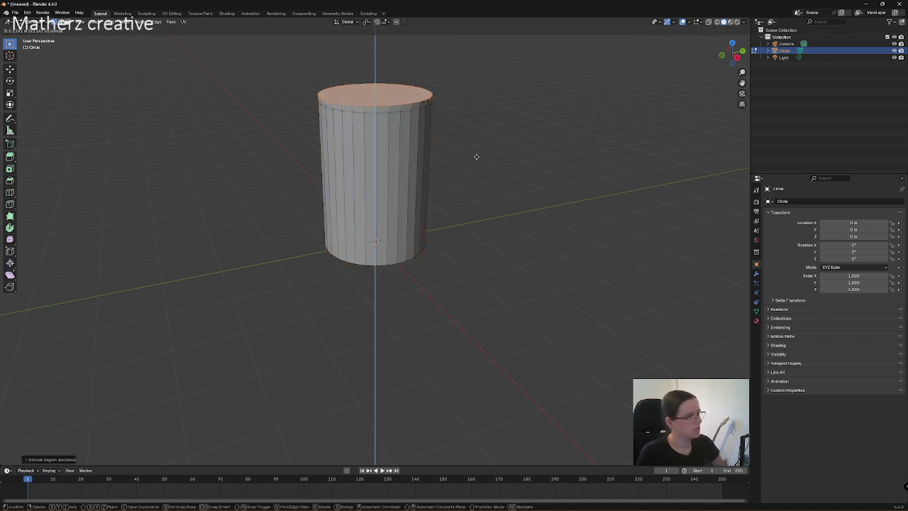
Extrude the body's top face upward in two short stages, scaling each slightly inward to begin the rounded shoulder.
{"action": "key", "text": "s"}
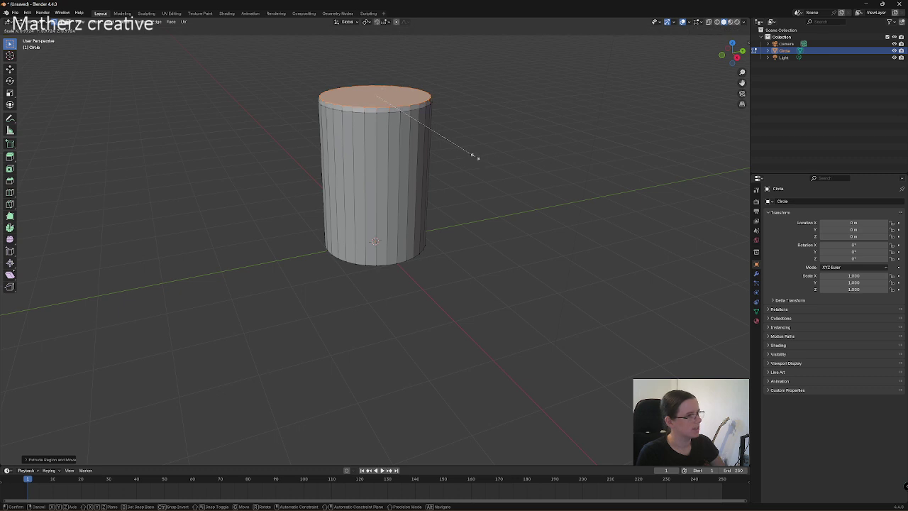
{"action": "right_click", "coordinate": [477, 155]}
{"action": "key", "text": "s"}
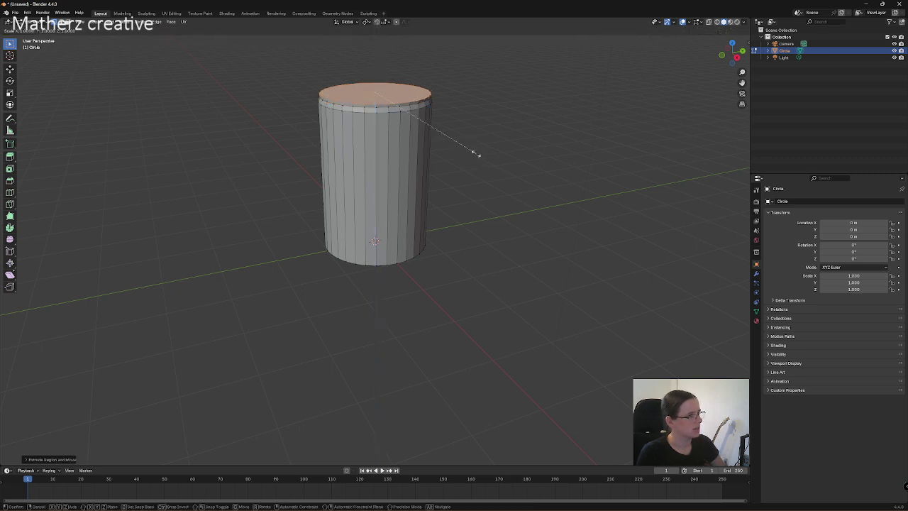
{"action": "left_click", "coordinate": [467, 147]}
Extrude another shoulder ring from the top face, scale it inward and lower it slightly along Z.
{"action": "key", "text": "e"}
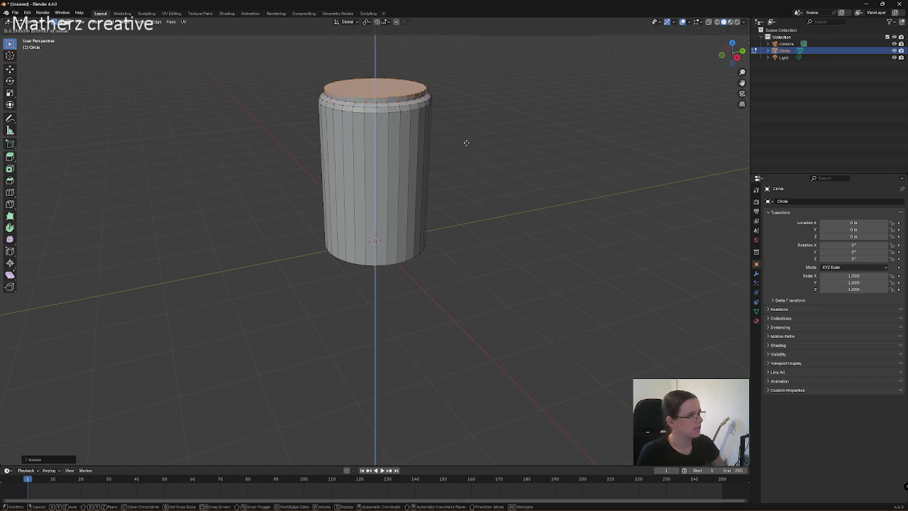
{"action": "right_click", "coordinate": [467, 144]}
{"action": "key", "text": "s"}
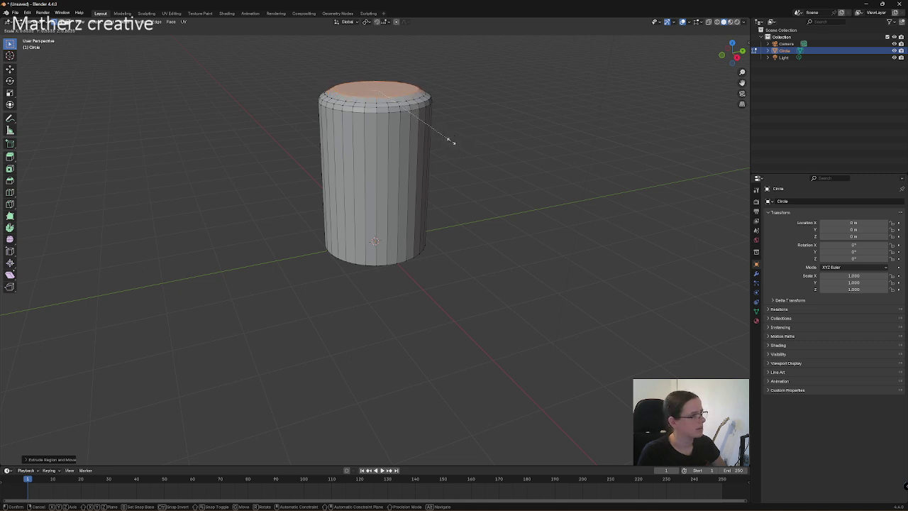
{"action": "left_click", "coordinate": [456, 143]}
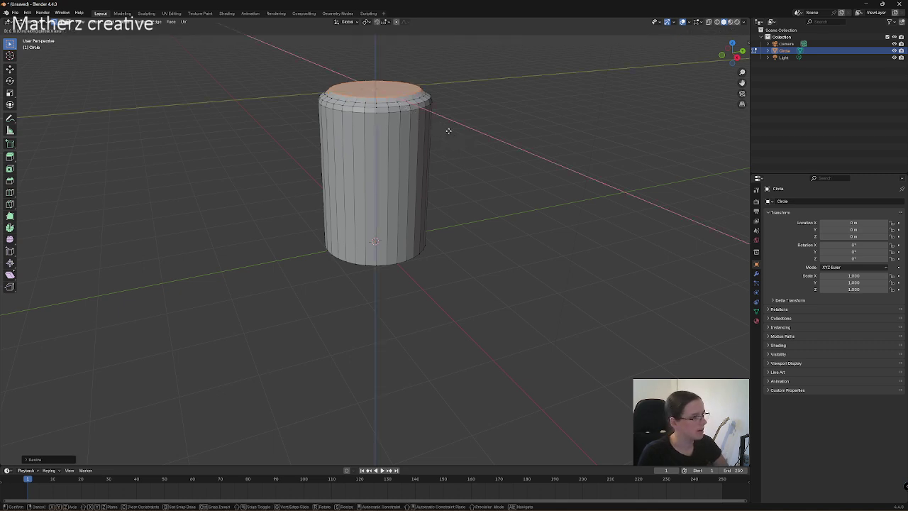
{"action": "key", "text": "e"}
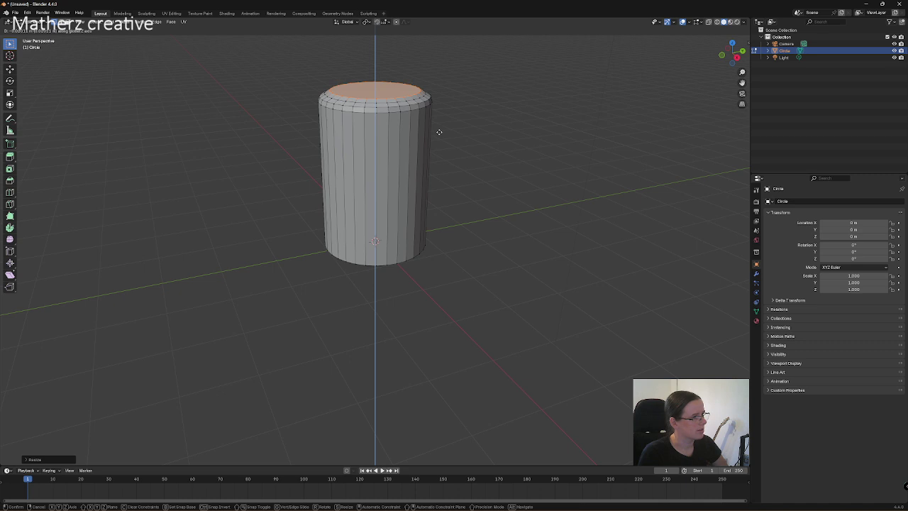
{"action": "left_click", "coordinate": [439, 132]}
Extrude the top face very slightly and scale it down to the width of the bottle's neck.
{"action": "key", "text": "e"}
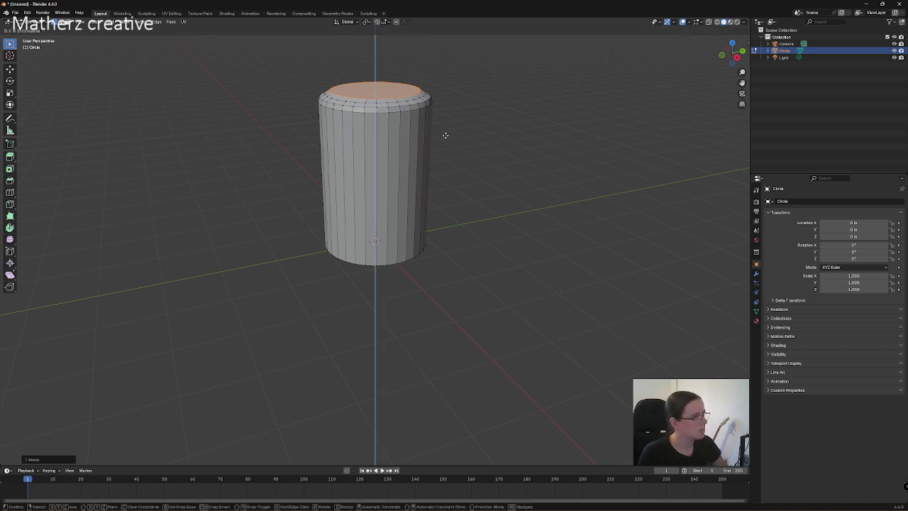
{"action": "left_click", "coordinate": [445, 134]}
{"action": "key", "text": "i"}
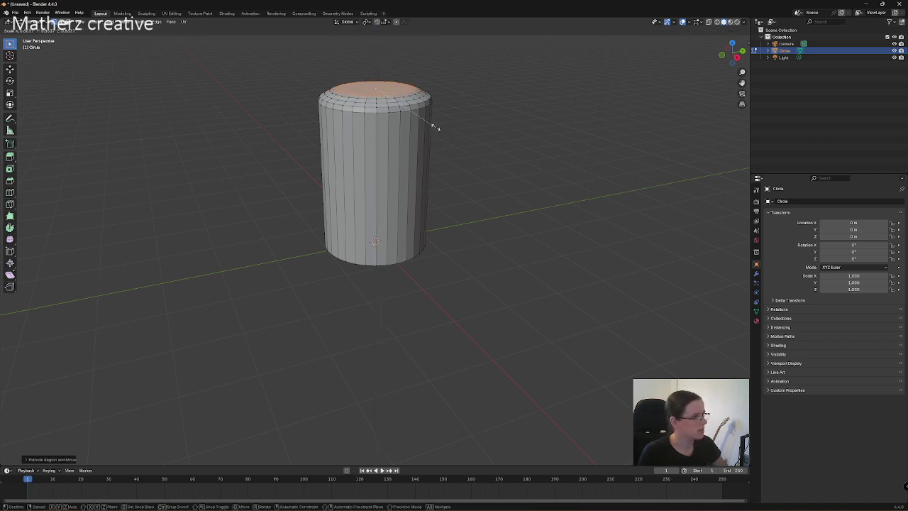
{"action": "left_click", "coordinate": [429, 123]}
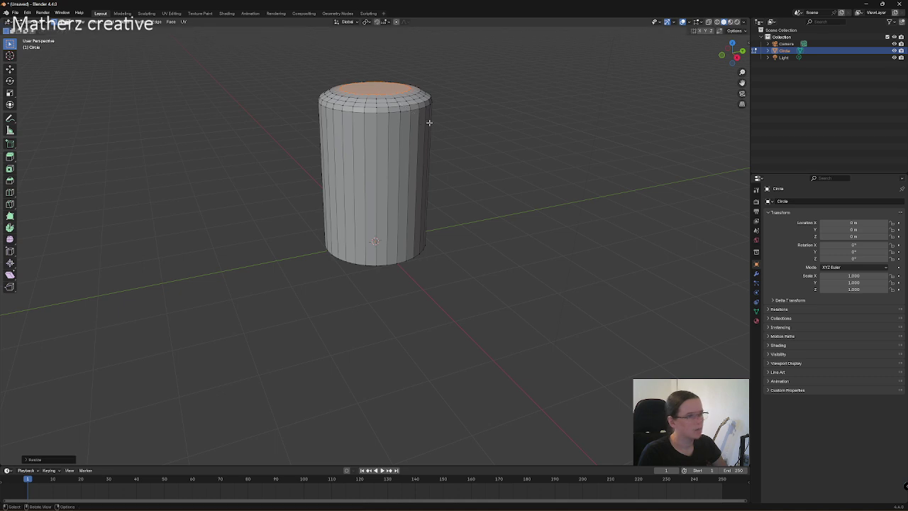
{"action": "key", "text": "e"}
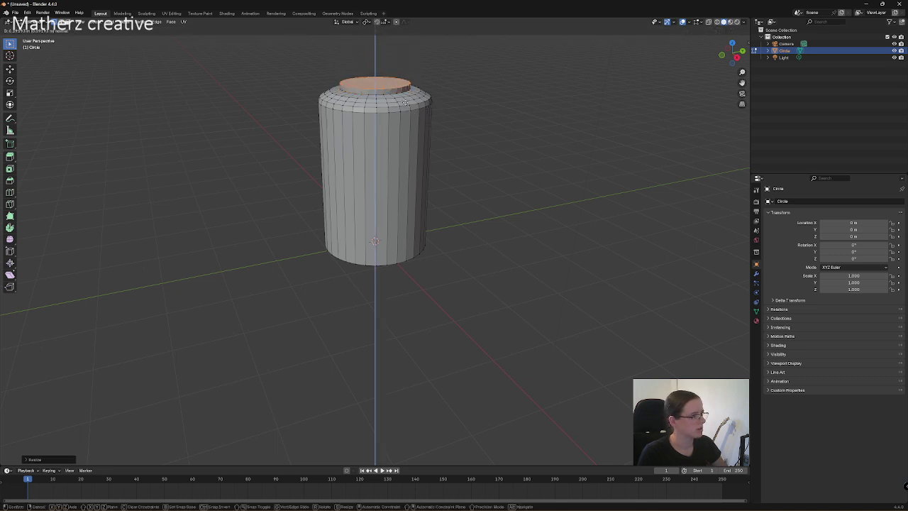
{"action": "left_click", "coordinate": [367, 97]}
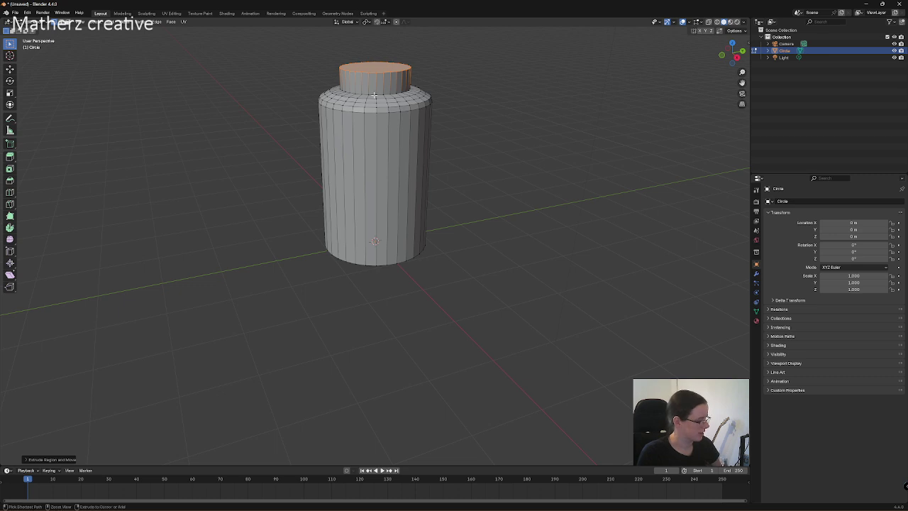
{"action": "key", "text": "ctrl+z"}
{"action": "key", "text": "s"}
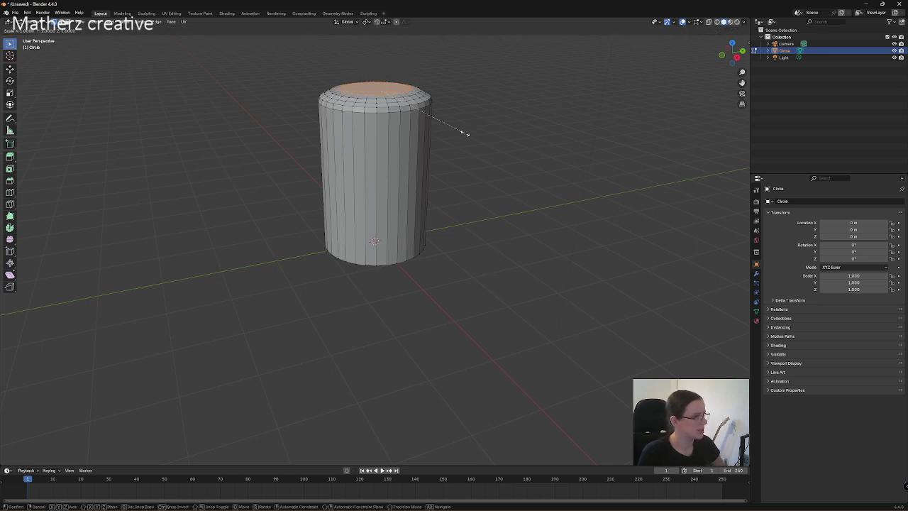
{"action": "key", "text": "Escape"}
Extrude a short ring at the base of the neck and scale its top face slightly inward.
{"action": "key", "text": "e"}
{"action": "left_click", "coordinate": [468, 139]}
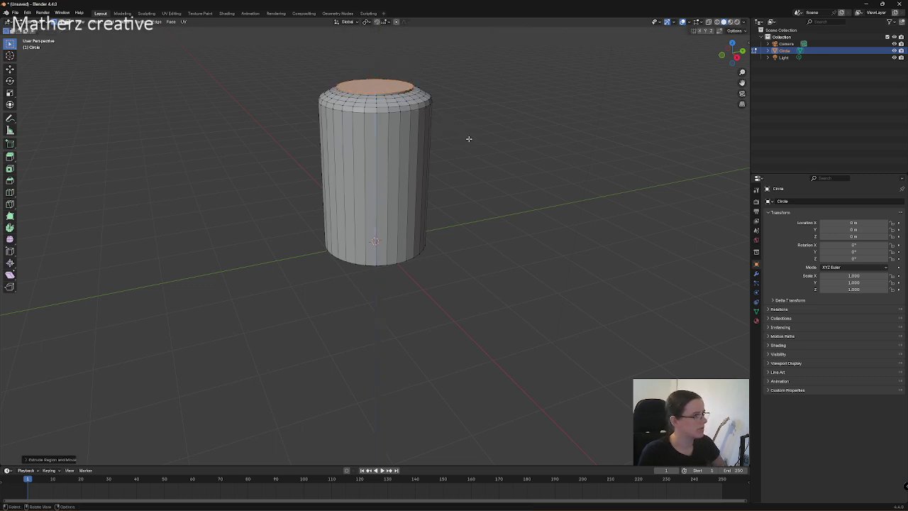
{"action": "key", "text": "s"}
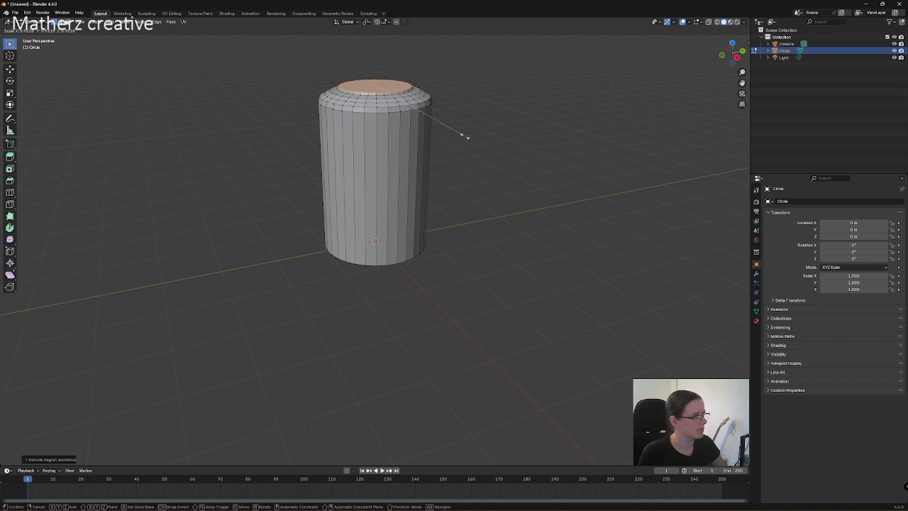
{"action": "left_click", "coordinate": [466, 137]}
Extrude the top face upward into a straight neck, and lower its top slightly along Z.
{"action": "key", "text": "e"}
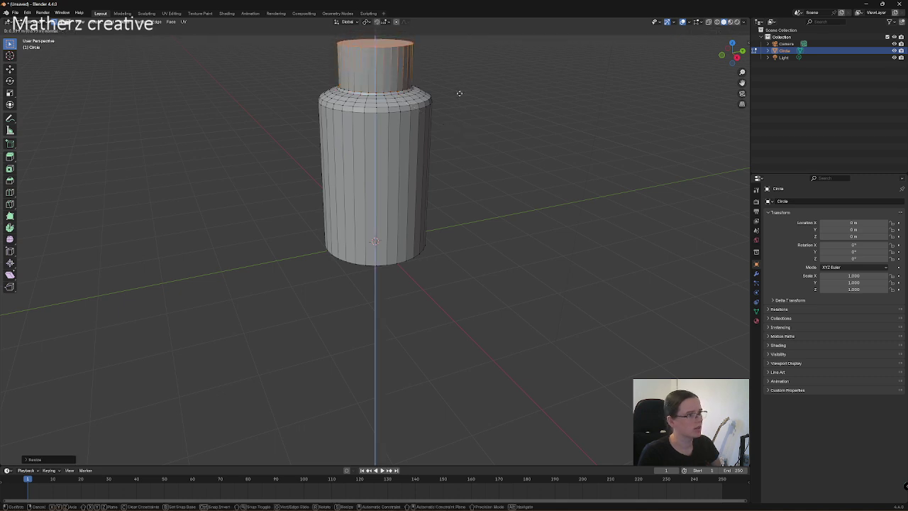
{"action": "left_click", "coordinate": [458, 91]}
{"action": "middle_click_drag", "start_coordinate": [414, 73], "coordinate": [436, 191], "text": "shift"}
{"action": "scroll", "coordinate": [436, 191], "scroll_direction": "up", "scroll_amount": 4}
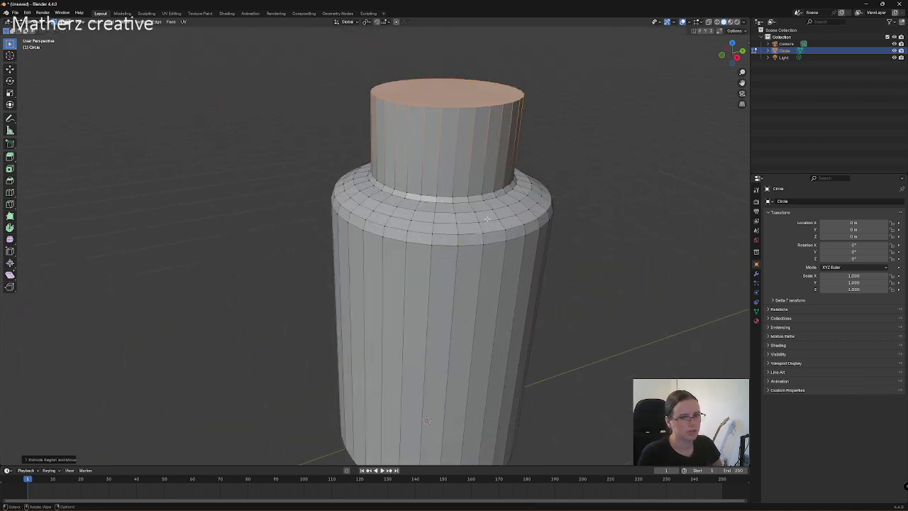
{"action": "middle_click_drag", "start_coordinate": [509, 179], "coordinate": [469, 195]}
{"action": "key", "text": "e"}
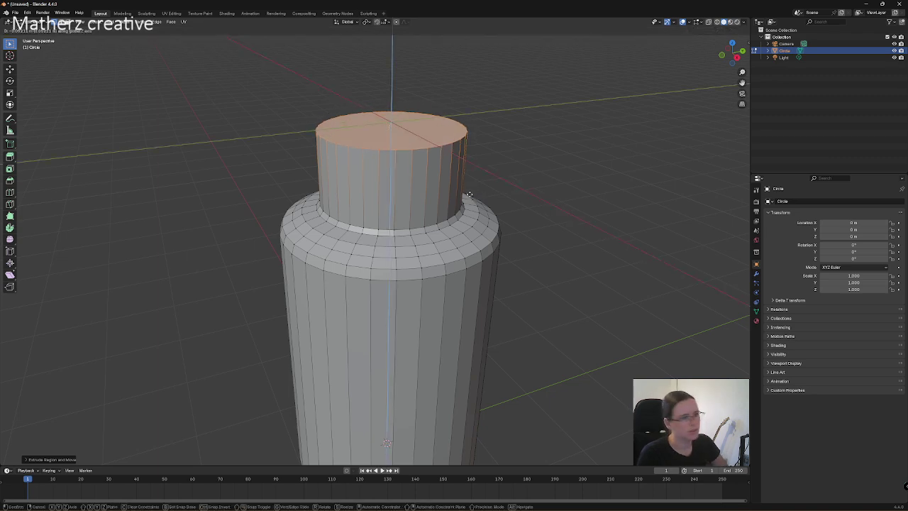
{"action": "left_click", "coordinate": [469, 195]}
Extrude the neck's top face slightly and scale it outward to flare the underside of the rim.
{"action": "key", "text": "e"}
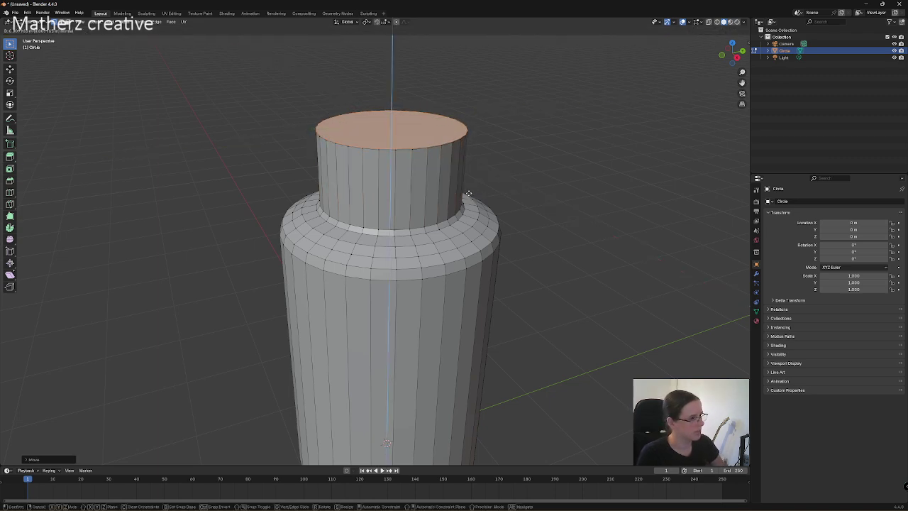
{"action": "left_click", "coordinate": [468, 193]}
{"action": "key", "text": "s"}
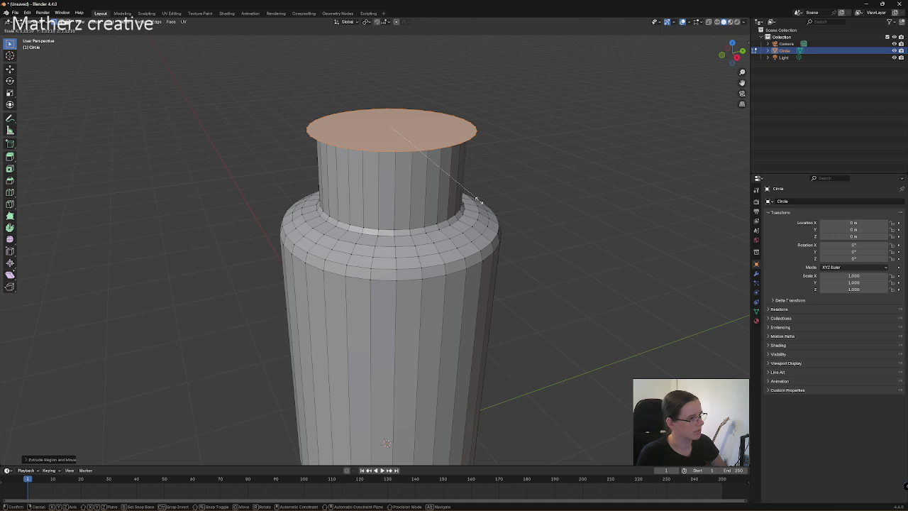
{"action": "left_click", "coordinate": [479, 200]}
Extrude the flared face upward to thicken the rim, and scale its upper edge slightly inward.
{"action": "key", "text": "e"}
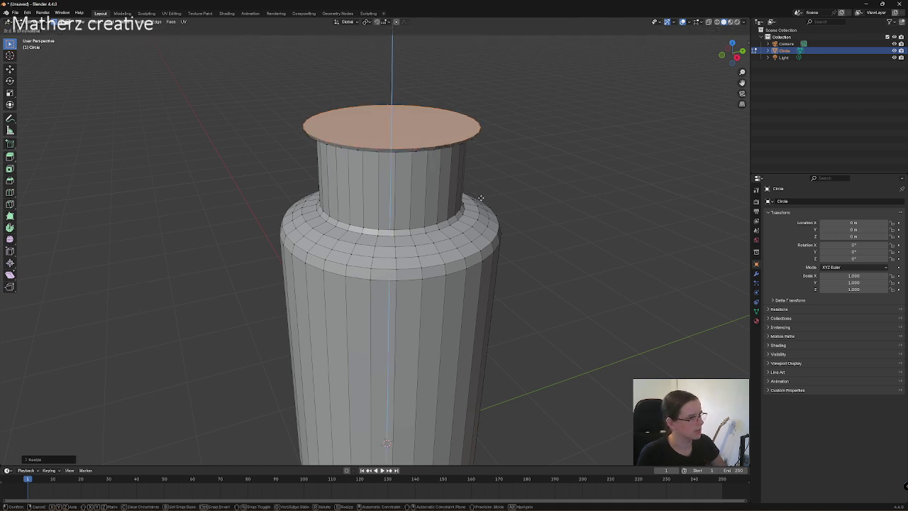
{"action": "left_click", "coordinate": [481, 194]}
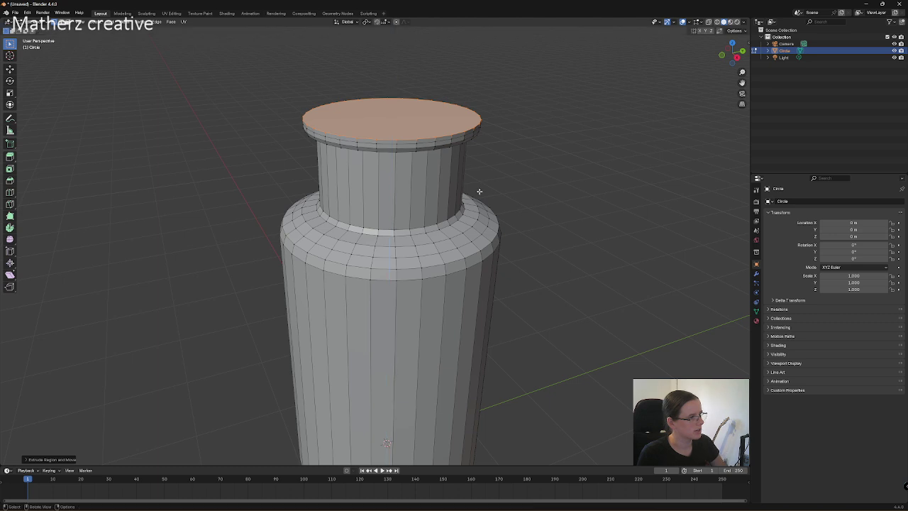
{"action": "key", "text": "s"}
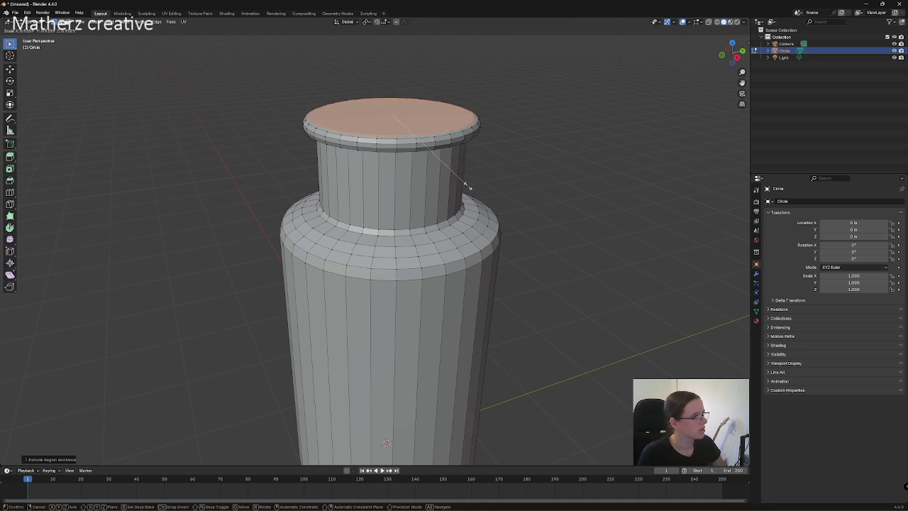
{"action": "left_click", "coordinate": [469, 186]}
Extrude the rim's top face once more, scale it inward and lower it slightly along Z to round the lip.
{"action": "key", "text": "e"}
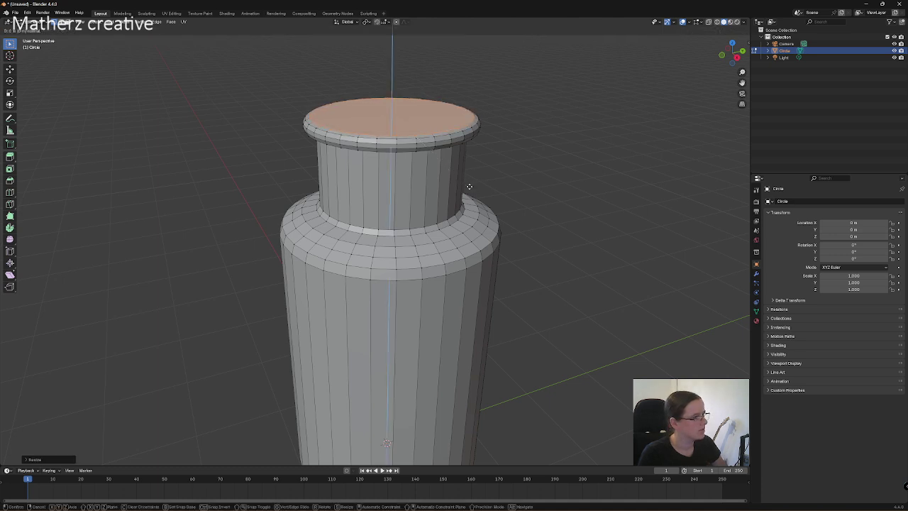
{"action": "left_click", "coordinate": [469, 187]}
{"action": "key", "text": "s"}
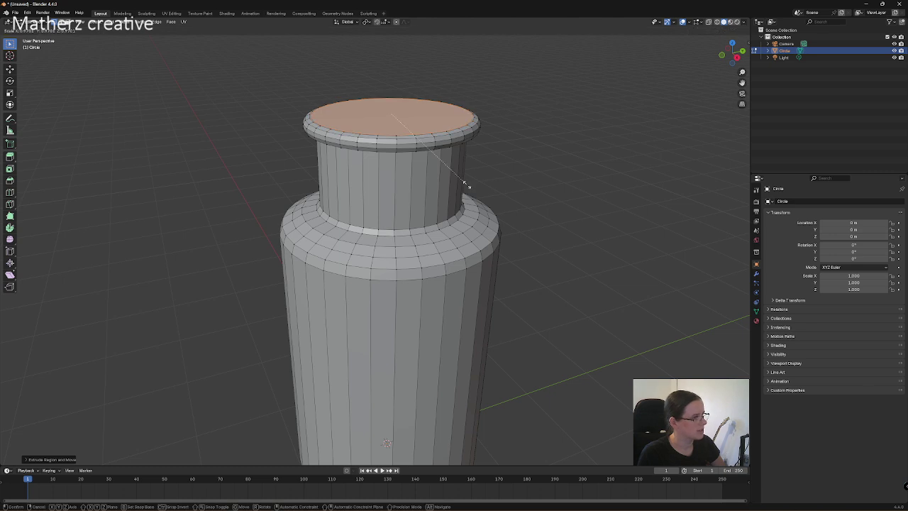
{"action": "left_click", "coordinate": [466, 184]}
{"action": "key", "text": "e"}
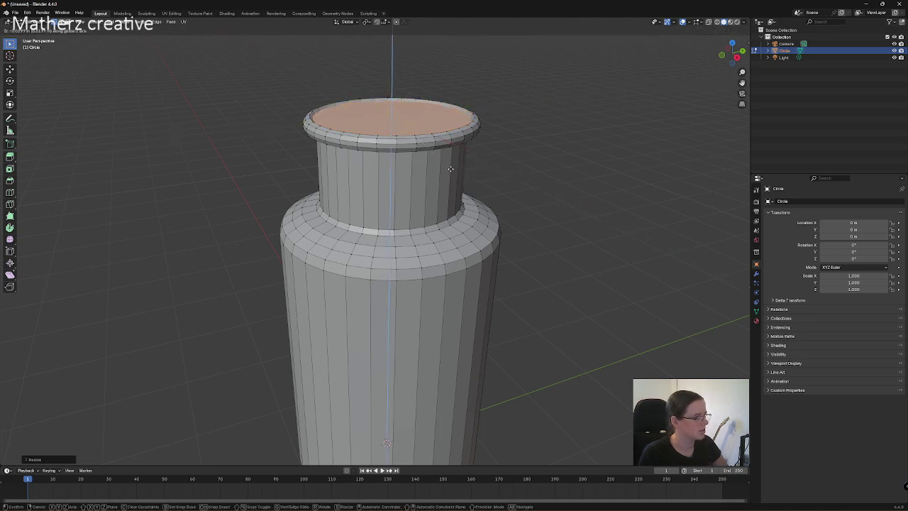
{"action": "left_click", "coordinate": [451, 167]}
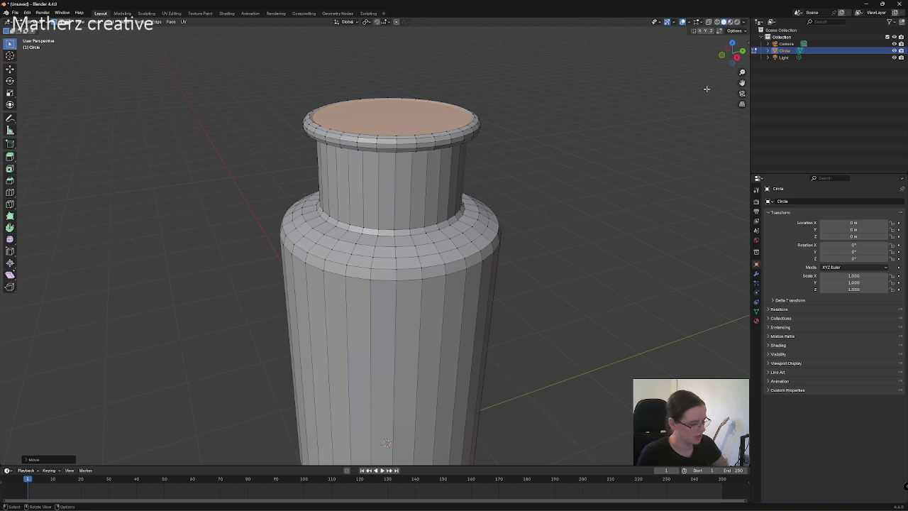
Turn on the Screencast Keys display in the 3D viewport.
{"action": "key", "text": "n"}
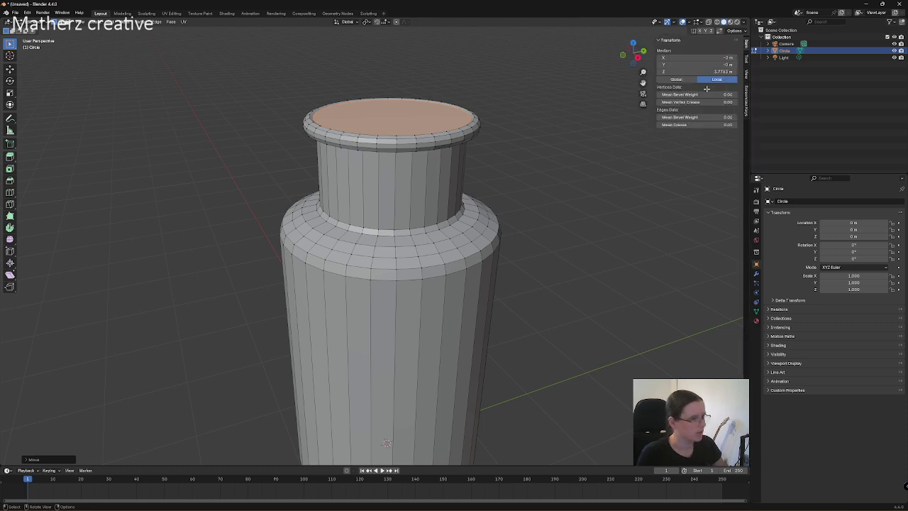
{"action": "left_click", "coordinate": [746, 99]}
{"action": "left_click", "coordinate": [663, 40]}
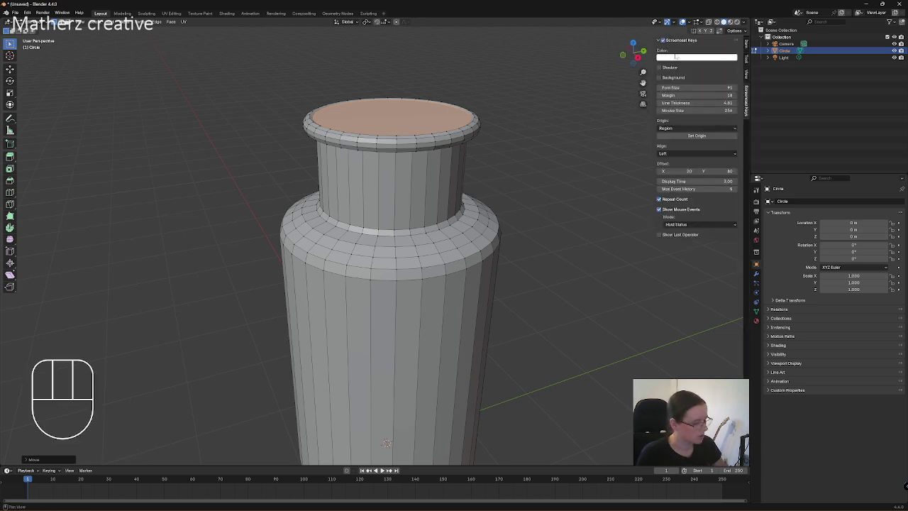
Hide the viewport sidebar, turn on X-ray display and switch to the front orthographic view of the bottle.
{"action": "key", "text": "n"}
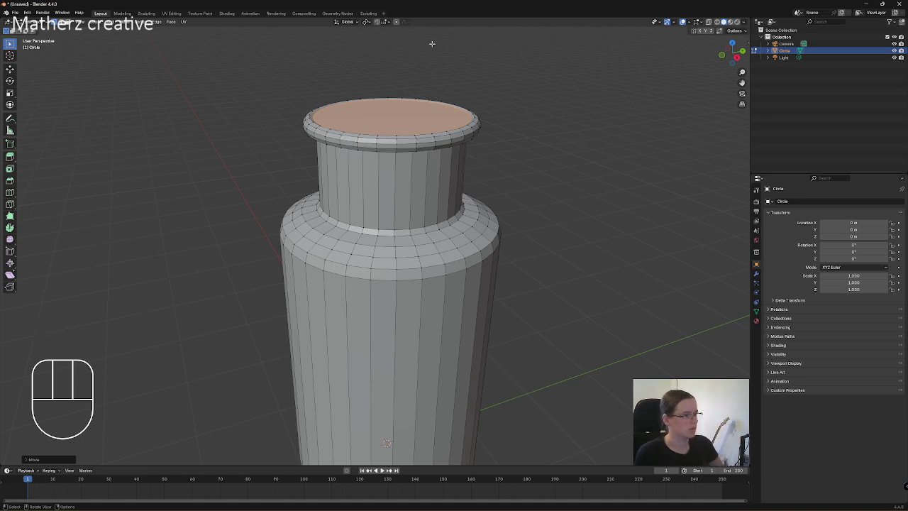
{"action": "middle_click_drag", "start_coordinate": [440, 155], "coordinate": [407, 201], "text": "shift"}
{"action": "left_click", "coordinate": [709, 22]}
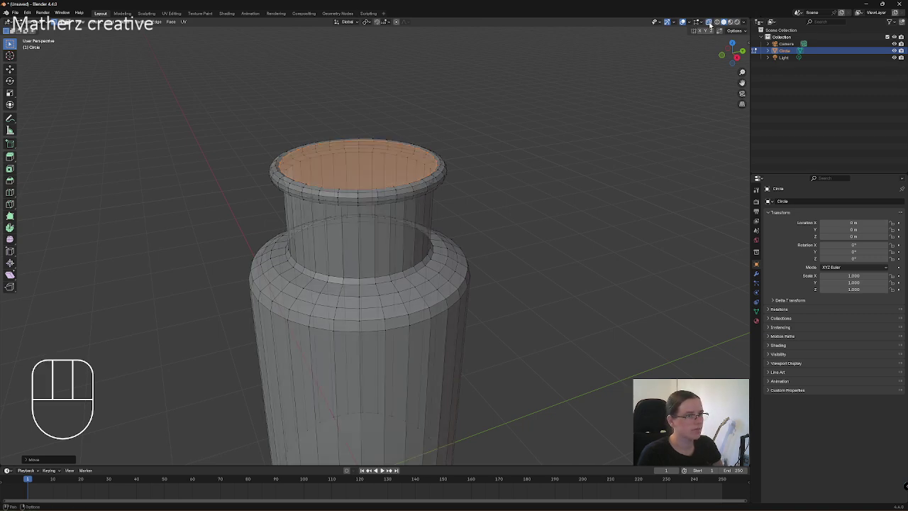
{"action": "key", "text": "KP_1"}
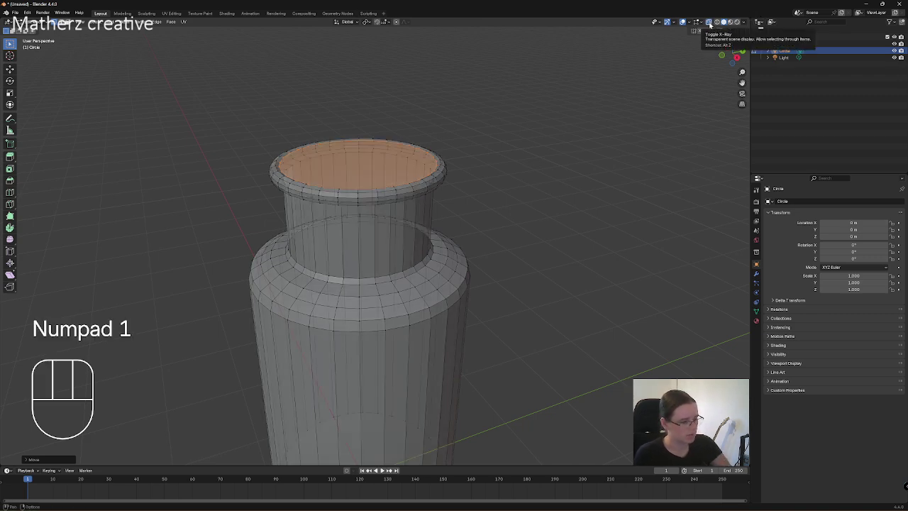
{"action": "left_click", "coordinate": [635, 209]}
{"action": "key", "text": "KP_1"}
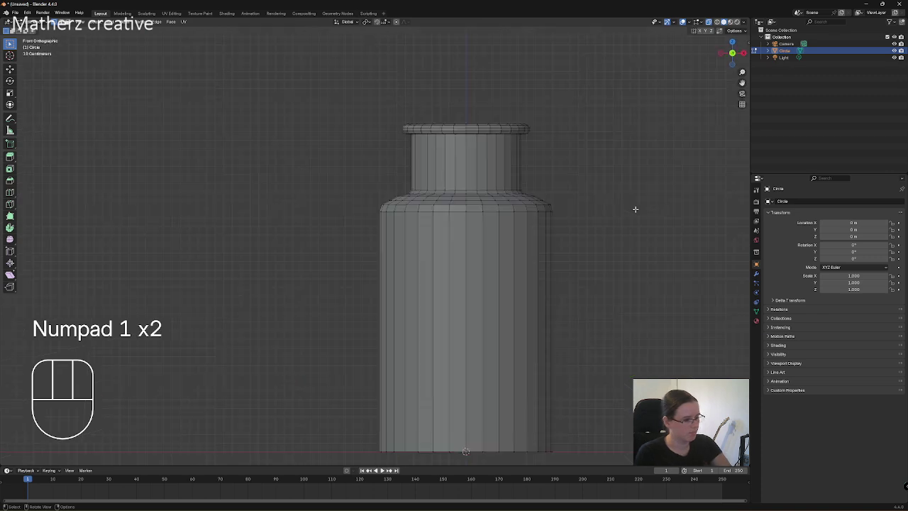
{"action": "middle_click_drag", "start_coordinate": [578, 285], "coordinate": [489, 231], "text": "shift"}
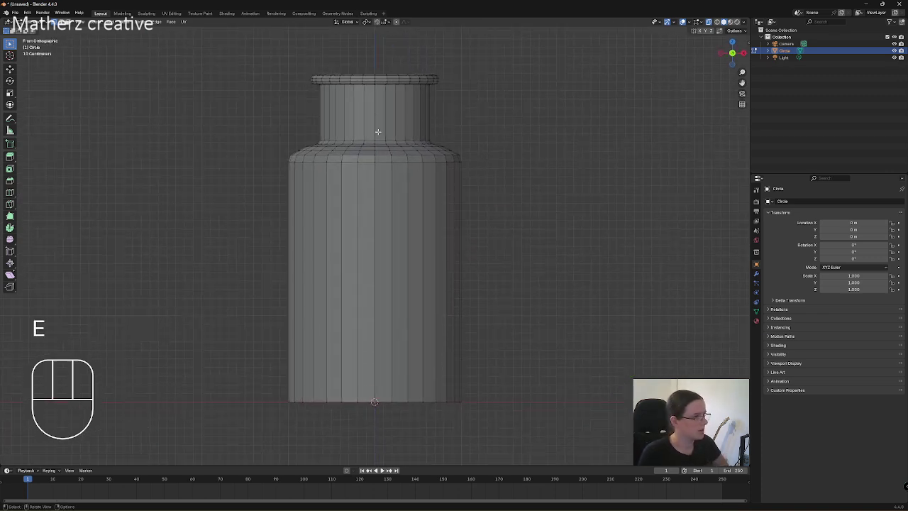
Select the rim's top face, extrude it slightly downward along Z and scale it inward to start the inner lip.
{"action": "middle_click_drag", "start_coordinate": [378, 132], "coordinate": [371, 106]}
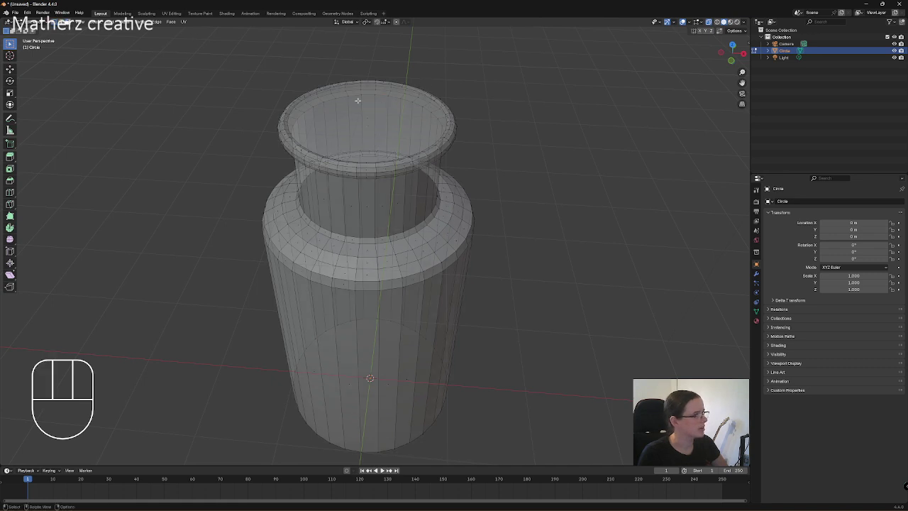
{"action": "left_click", "coordinate": [361, 121]}
{"action": "key", "text": "KP_1"}
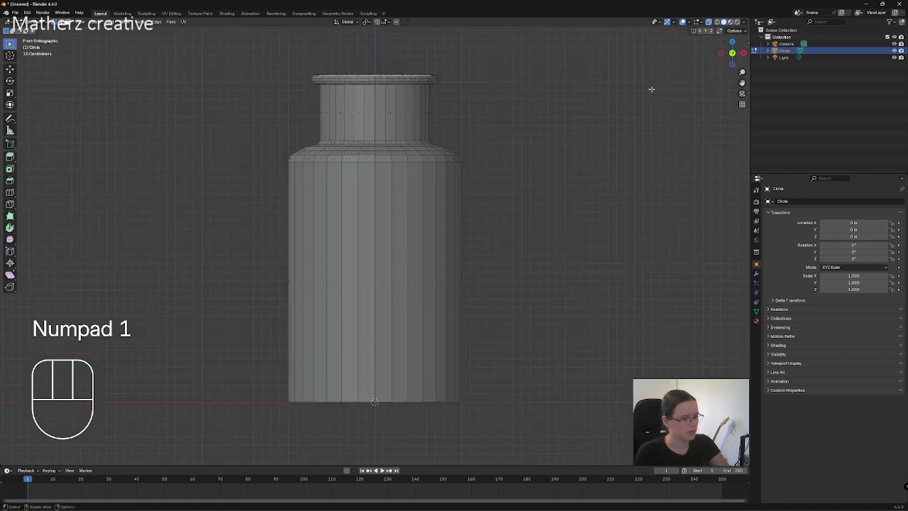
{"action": "key", "text": "e"}
{"action": "middle_click", "coordinate": [419, 133]}
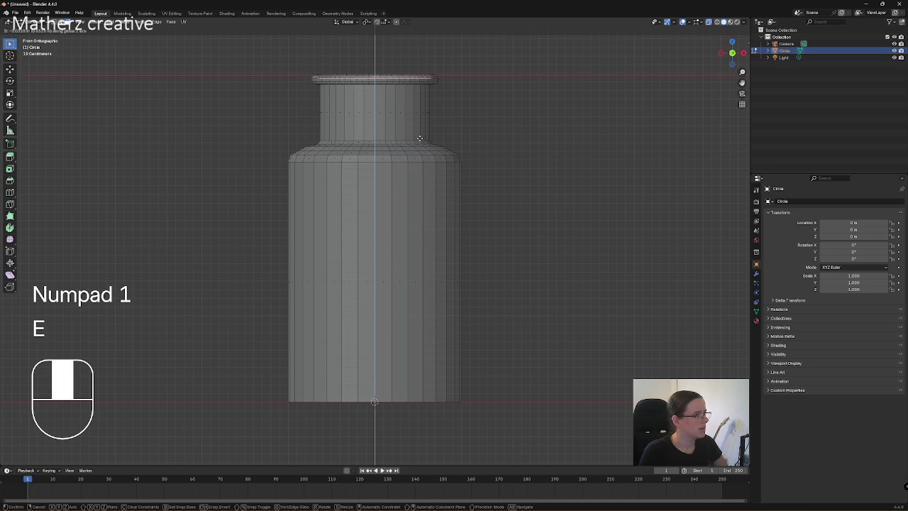
{"action": "left_click", "coordinate": [413, 131]}
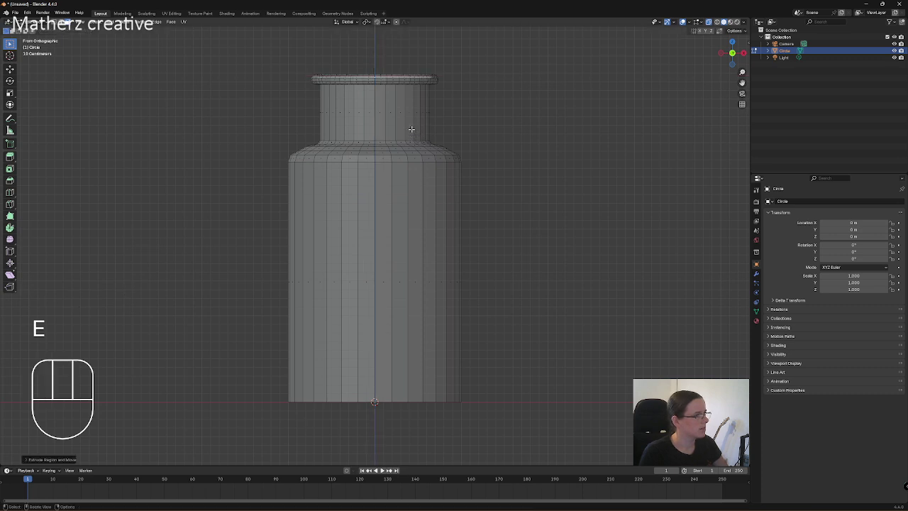
{"action": "scroll", "coordinate": [452, 68], "scroll_direction": "up", "scroll_amount": 3}
{"action": "middle_click_drag", "start_coordinate": [451, 69], "coordinate": [473, 235], "text": "shift"}
{"action": "key", "text": "s"}
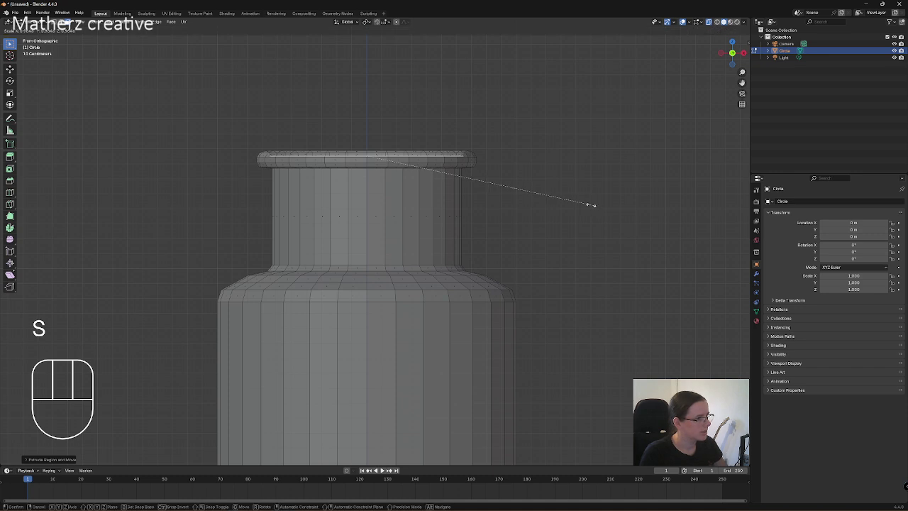
{"action": "left_click", "coordinate": [572, 201]}
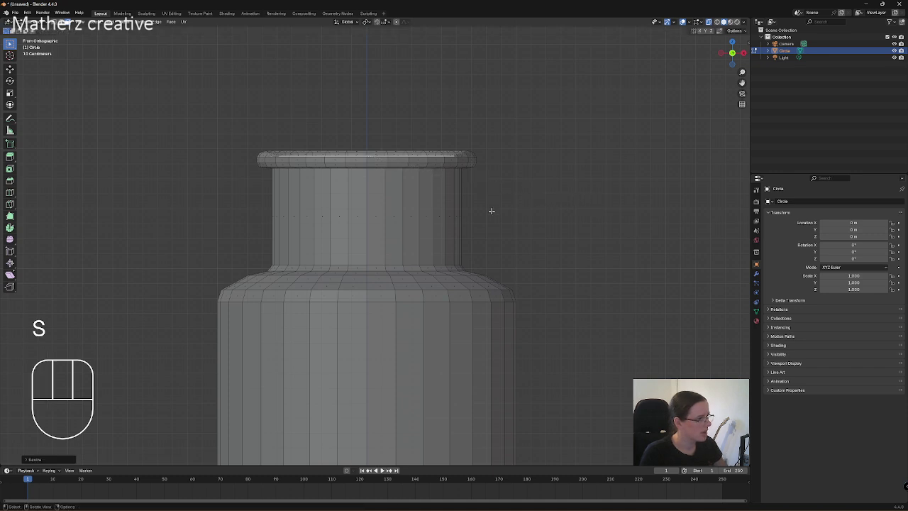
Extrude the inner face down through the neck, extrude it slightly again and scale it outward inside the shoulder.
{"action": "key", "text": "e"}
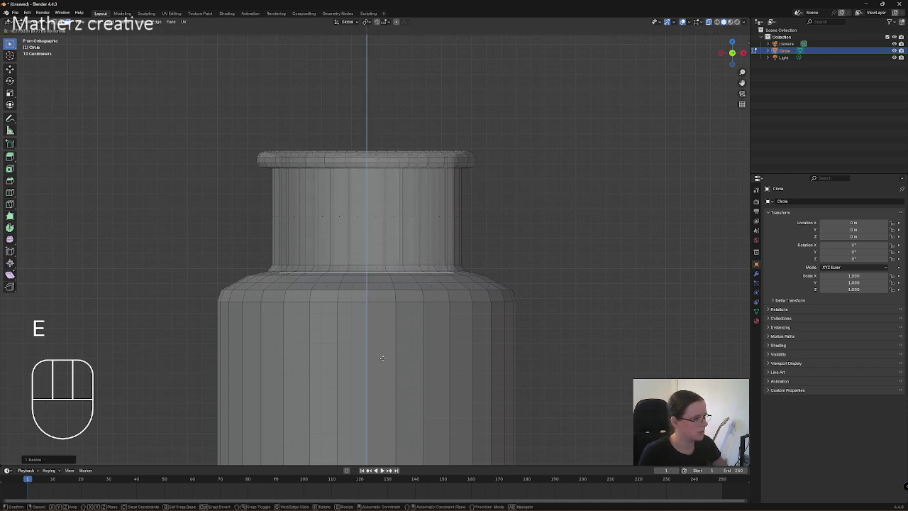
{"action": "left_click", "coordinate": [400, 353]}
{"action": "key", "text": "e"}
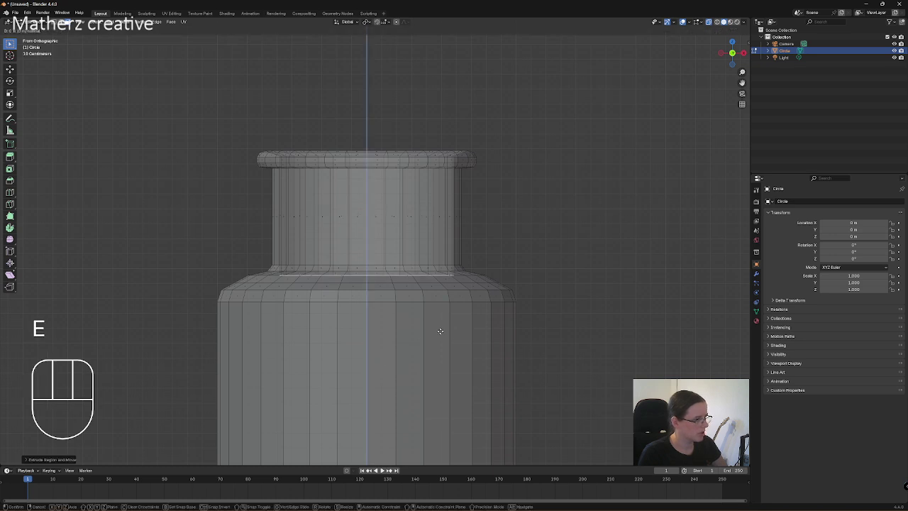
{"action": "left_click", "coordinate": [444, 329]}
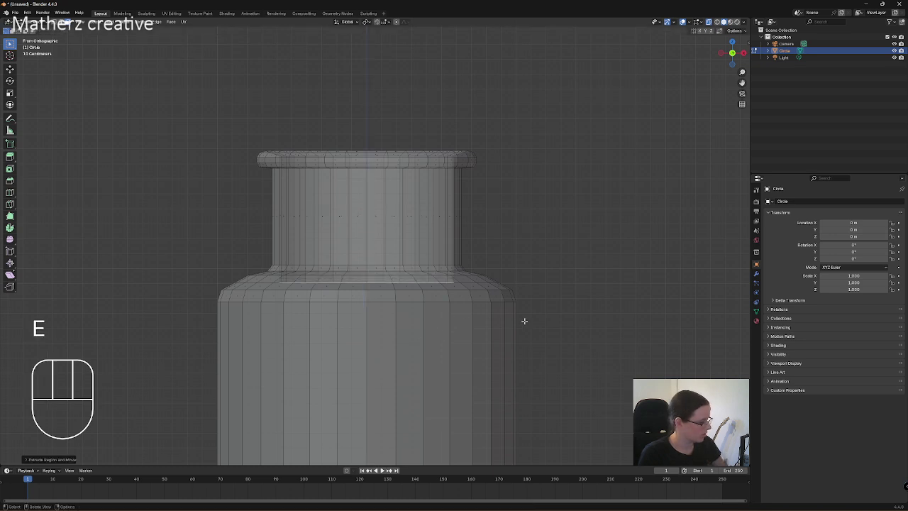
{"action": "key", "text": "s"}
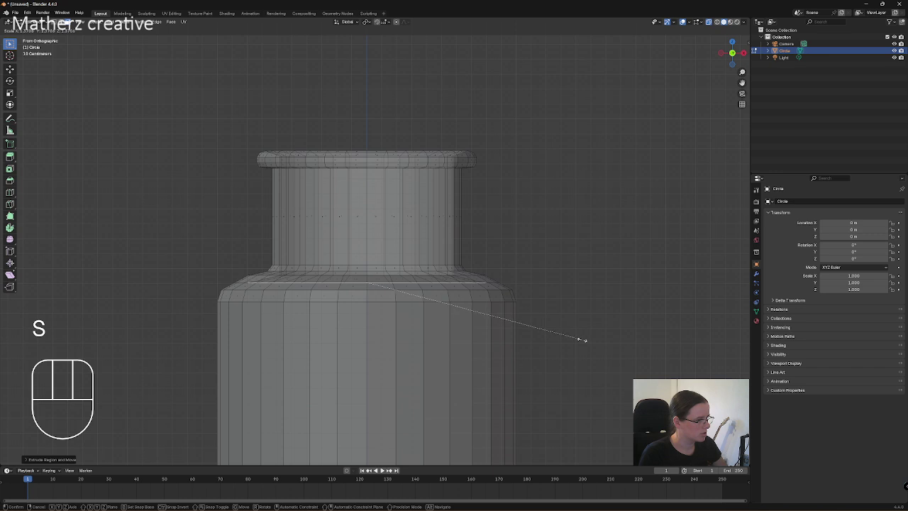
{"action": "left_click", "coordinate": [562, 333]}
Extrude the inner shoulder face slightly downward and scale it outward to just inside the body's outer wall.
{"action": "key", "text": "e"}
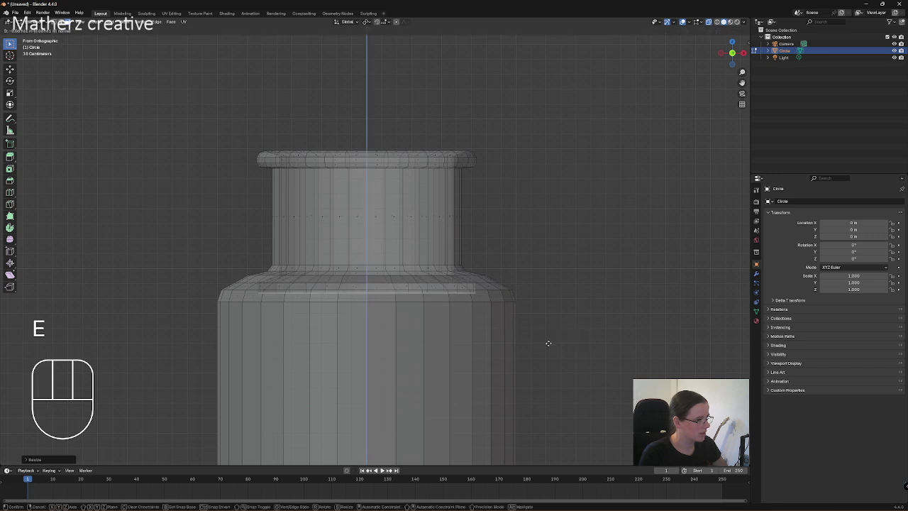
{"action": "left_click", "coordinate": [547, 339]}
{"action": "key", "text": "s"}
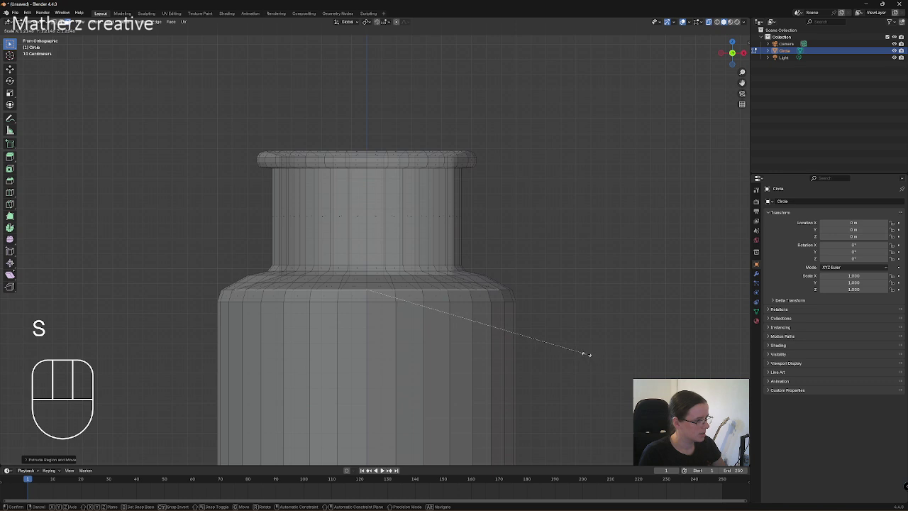
{"action": "left_click", "coordinate": [586, 354]}
Extrude the inner face down through the body and move it along Z to just above the bottle's base.
{"action": "scroll", "coordinate": [511, 337], "scroll_direction": "down", "scroll_amount": 3}
{"action": "key", "text": "e"}
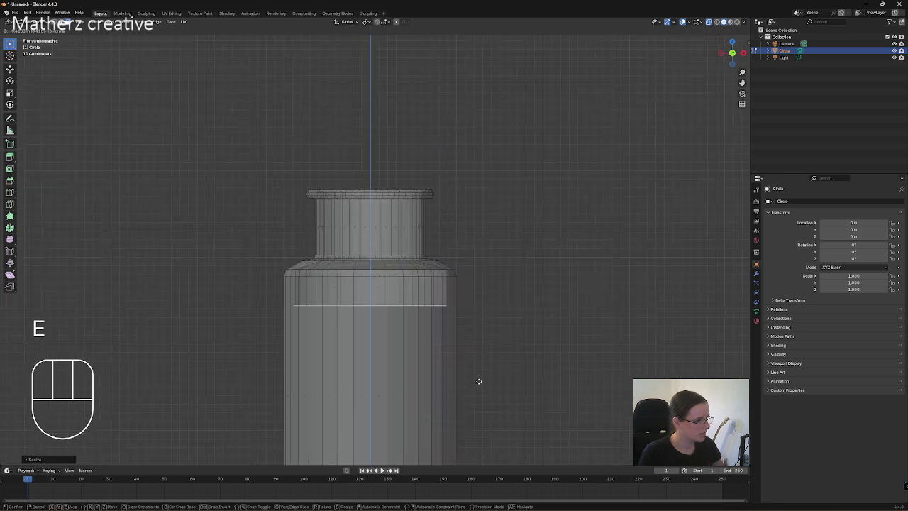
{"action": "left_click", "coordinate": [465, 103]}
{"action": "middle_click_drag", "start_coordinate": [484, 259], "coordinate": [489, 55], "text": "shift"}
{"action": "key", "text": "g"}
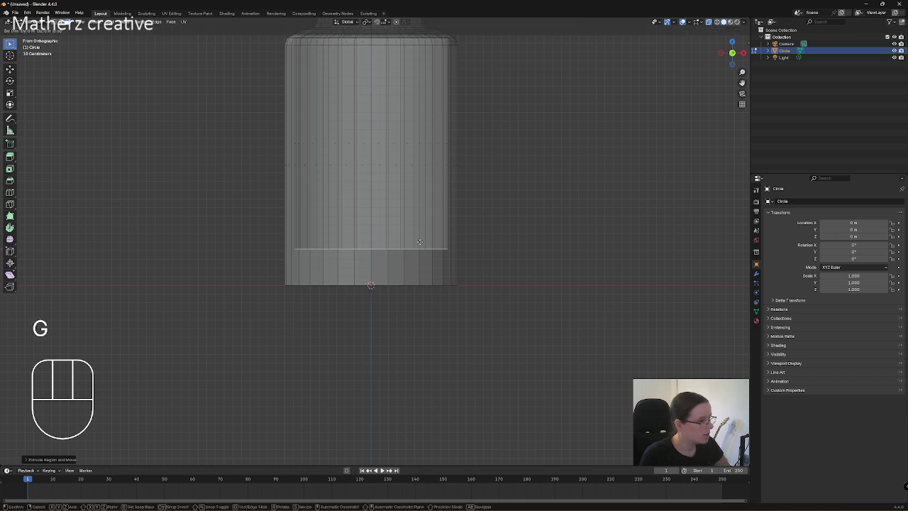
{"action": "middle_click_drag", "start_coordinate": [420, 242], "coordinate": [417, 259]}
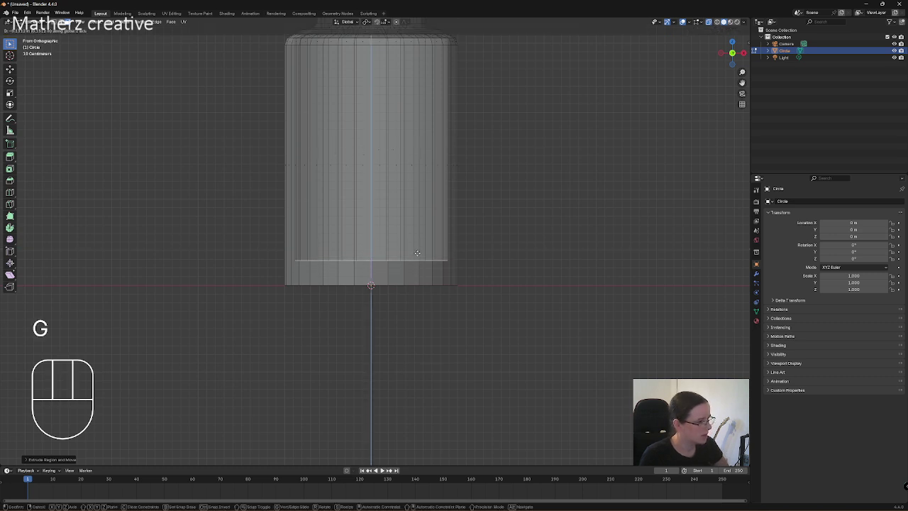
{"action": "left_click", "coordinate": [417, 254]}
Extrude the inner bottom face slightly downward and scale it inward to round the cavity's lower edge.
{"action": "key", "text": "e"}
{"action": "left_click", "coordinate": [418, 254]}
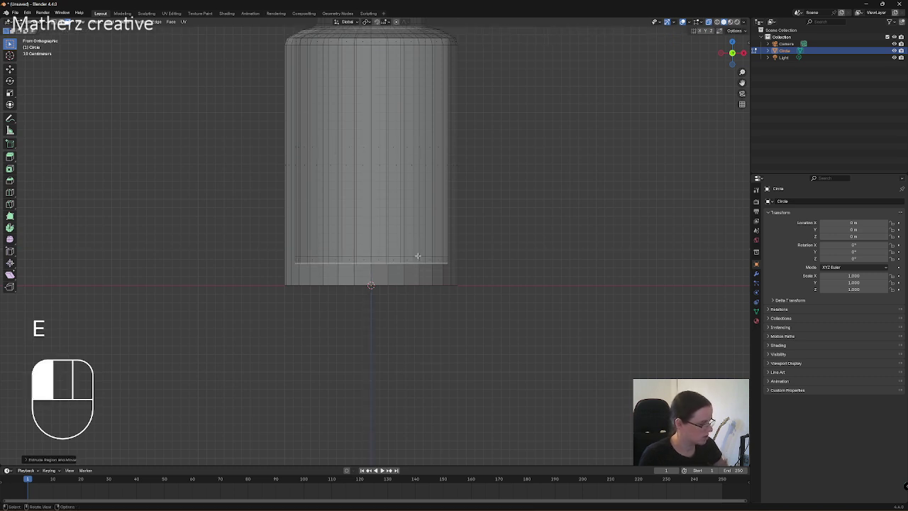
{"action": "key", "text": "s"}
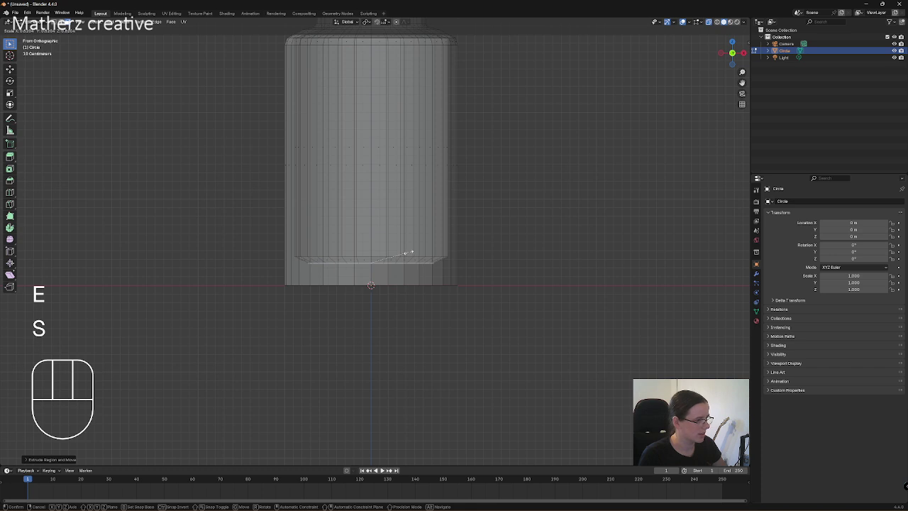
{"action": "left_click", "coordinate": [410, 254]}
Turn off X-ray, extrude the bottle's outer bottom face slightly downward twice and scale it slightly inward to round the base edge.
{"action": "middle_click_drag", "start_coordinate": [448, 345], "coordinate": [442, 317]}
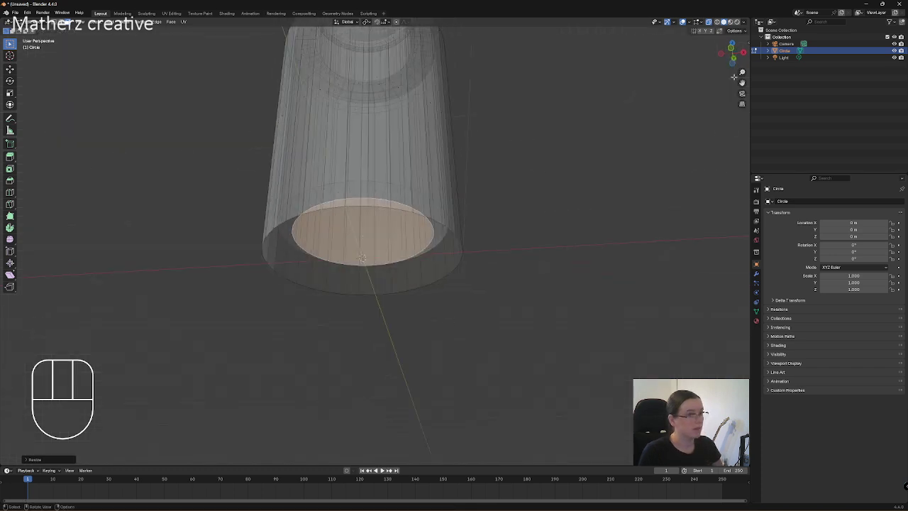
{"action": "left_click", "coordinate": [709, 22]}
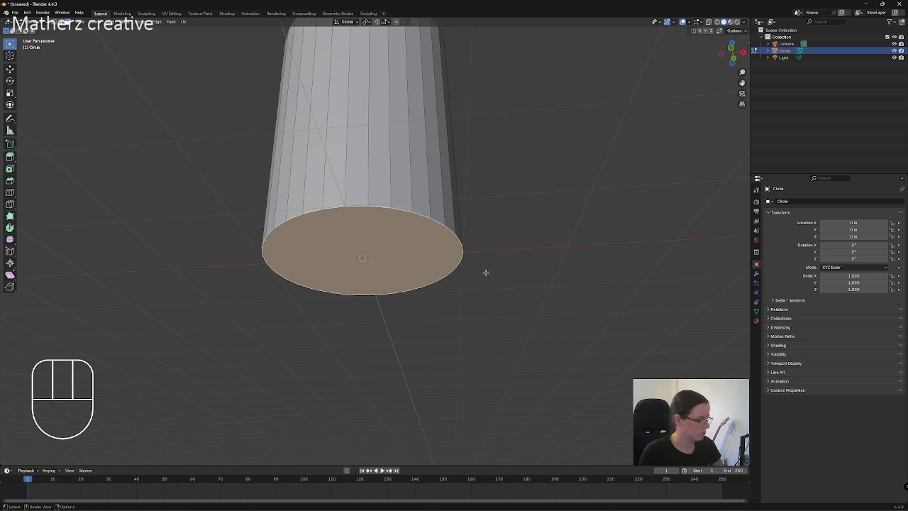
{"action": "key", "text": "e"}
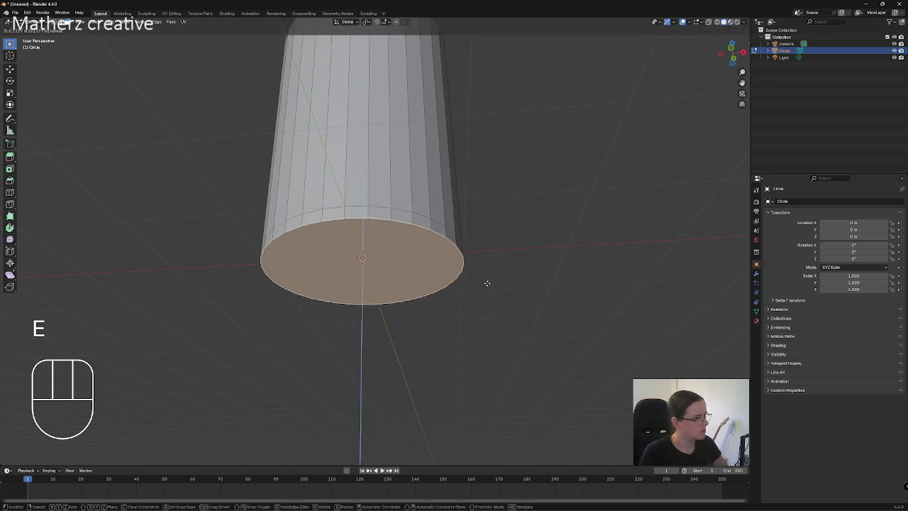
{"action": "left_click", "coordinate": [486, 283]}
{"action": "key", "text": "e"}
{"action": "key", "text": "s"}
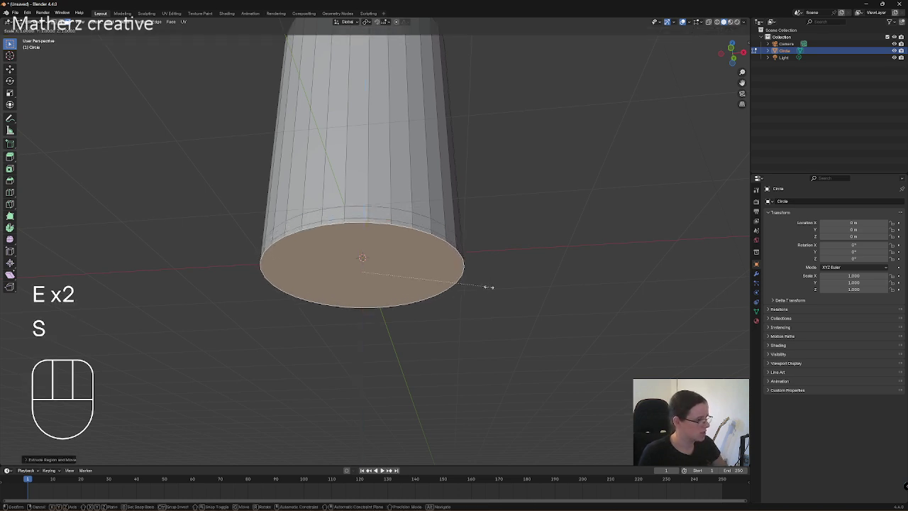
{"action": "left_click", "coordinate": [486, 283]}
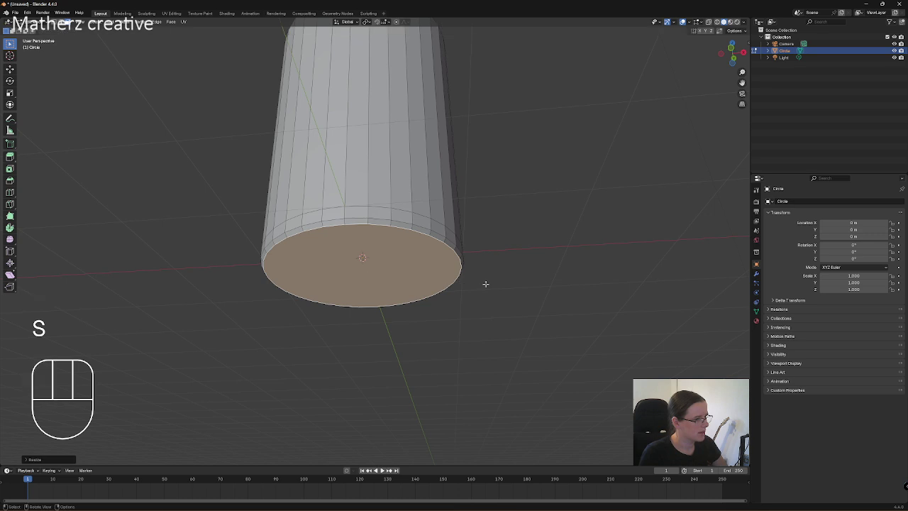
Extrude the bottom face in place and scale it inward to form a narrow flat ring around the base.
{"action": "key", "text": "e"}
{"action": "left_click", "coordinate": [485, 284]}
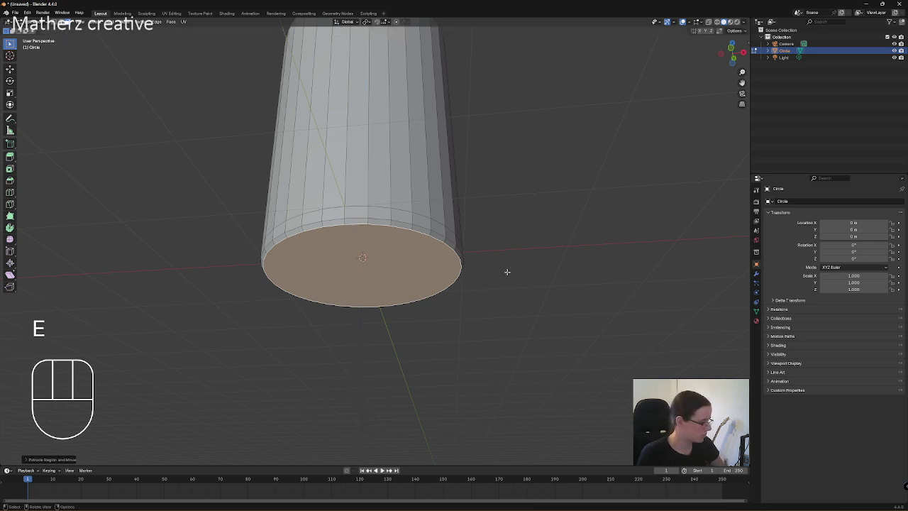
{"action": "key", "text": "s"}
{"action": "left_click", "coordinate": [525, 267]}
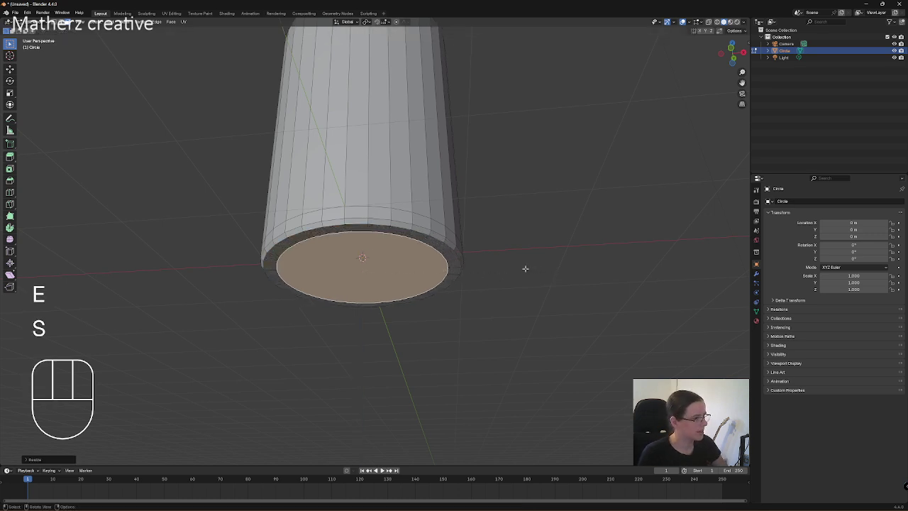
Extrude the inner base face in place, scale it to about half the base width and move it up along Z as a recess.
{"action": "key", "text": "e"}
{"action": "left_click", "coordinate": [525, 268]}
{"action": "key", "text": "s"}
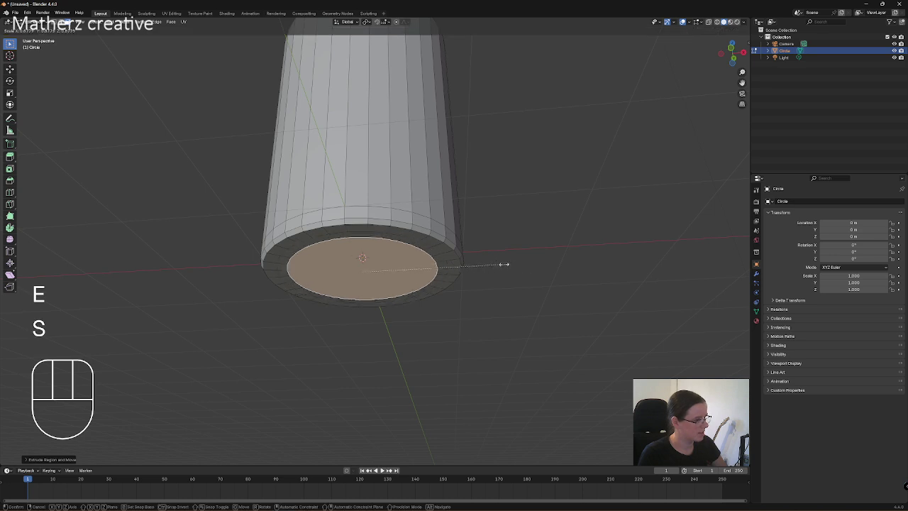
{"action": "left_click", "coordinate": [428, 295]}
{"action": "key", "text": "g"}
{"action": "middle_click_drag", "start_coordinate": [395, 331], "coordinate": [396, 315]}
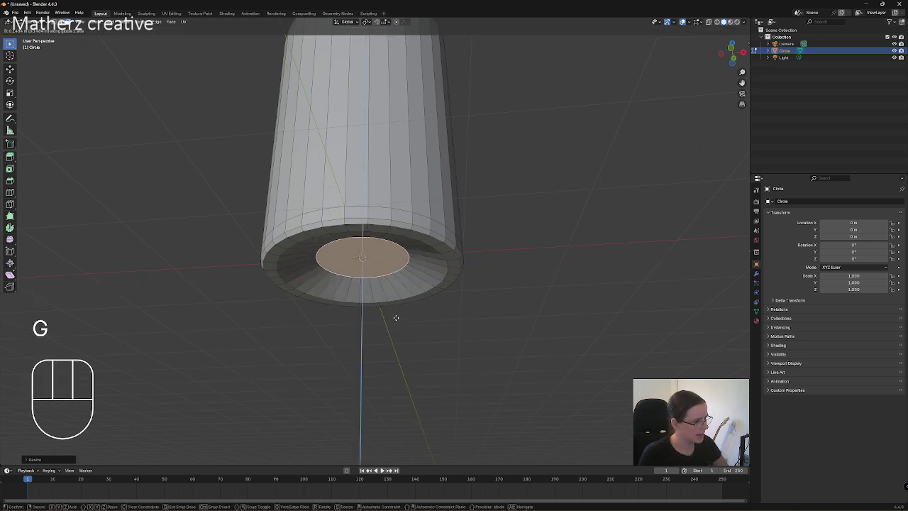
{"action": "left_click", "coordinate": [397, 315]}
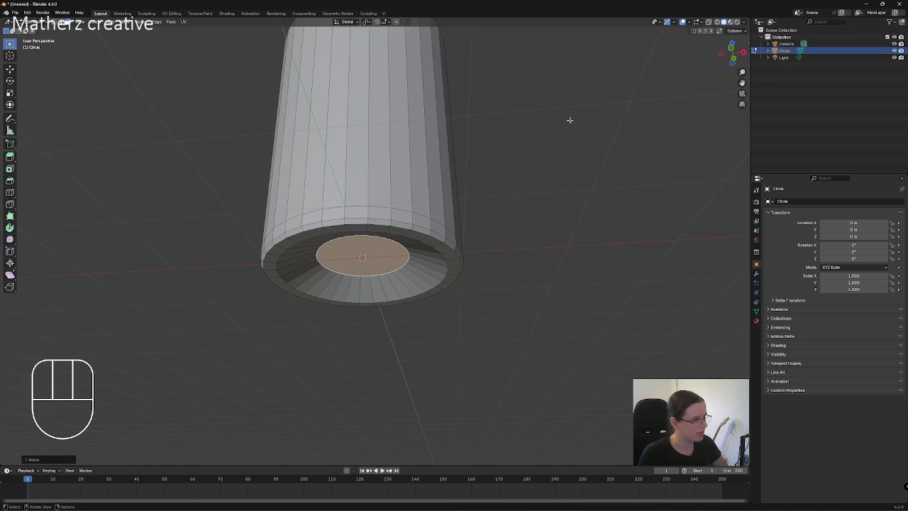
Return to Object Mode and apply Shade Smooth to the bottle.
{"action": "middle_click_drag", "start_coordinate": [570, 120], "coordinate": [547, 173]}
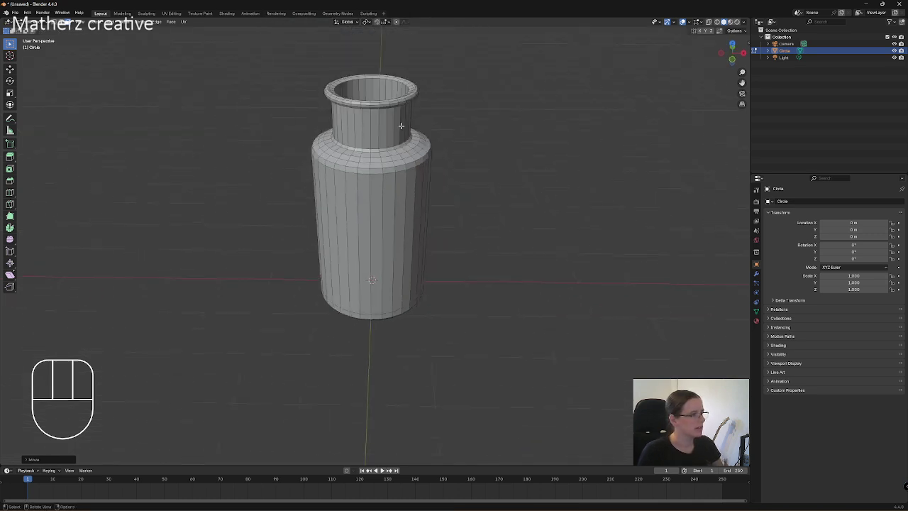
{"action": "left_click", "coordinate": [25, 21]}
{"action": "left_click", "coordinate": [36, 28]}
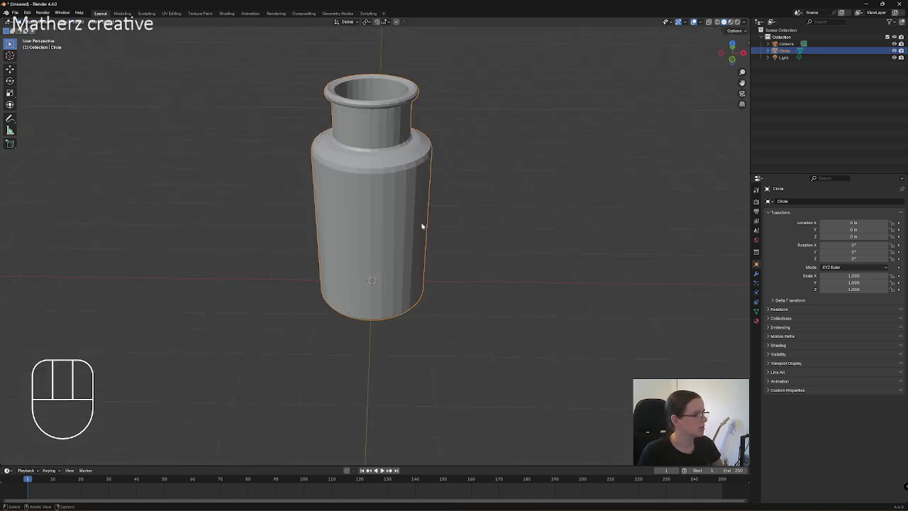
{"action": "right_click", "coordinate": [348, 153]}
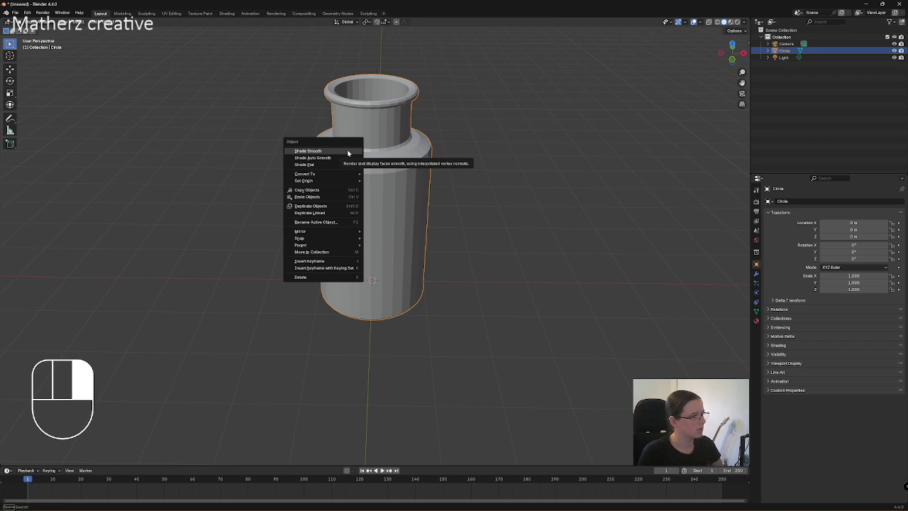
{"action": "left_click", "coordinate": [348, 151]}
{"action": "middle_click_drag", "start_coordinate": [426, 193], "coordinate": [428, 214]}
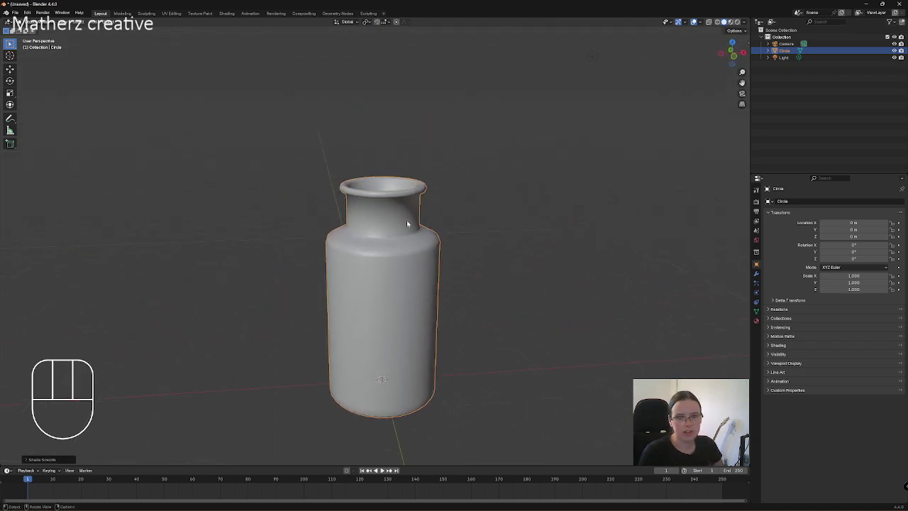
Add a mesh cylinder and move it up along Z to about 3.95 m, over the bottle's neck.
{"action": "left_click", "coordinate": [93, 22]}
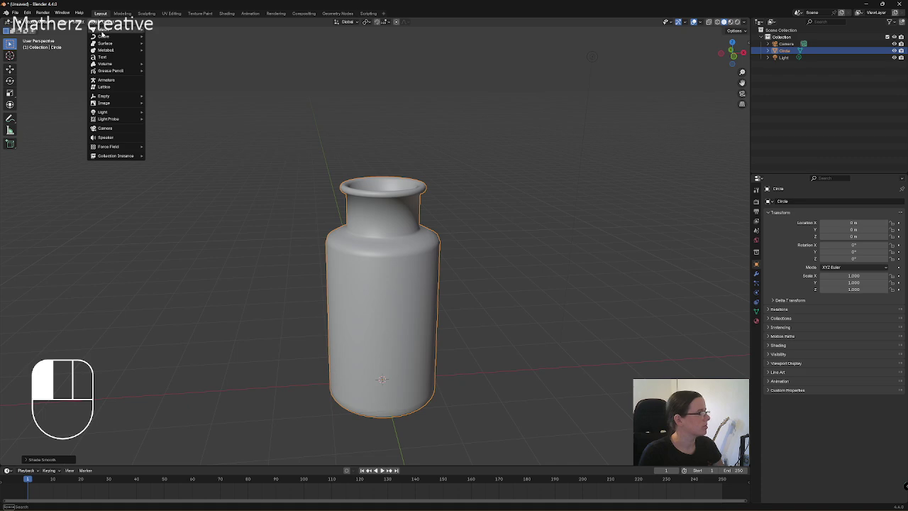
{"action": "mouse_move", "coordinate": [104, 29]}
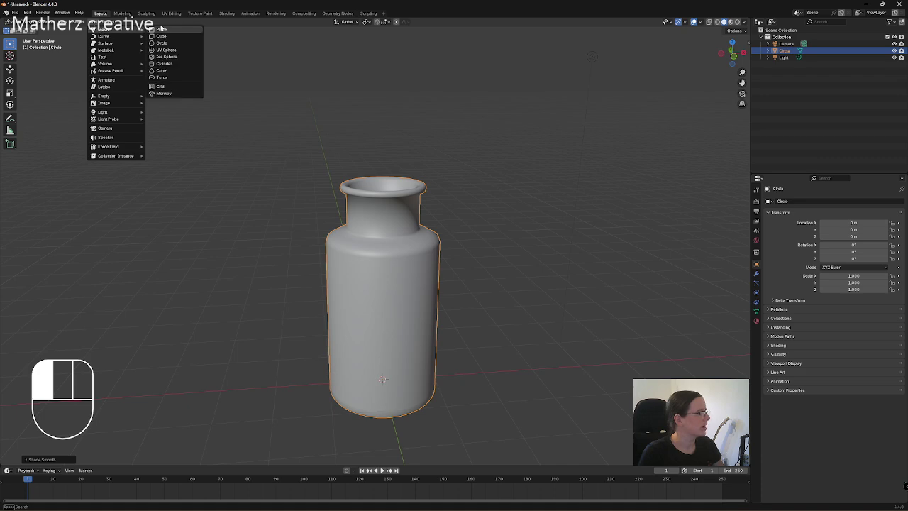
{"action": "left_click", "coordinate": [179, 64]}
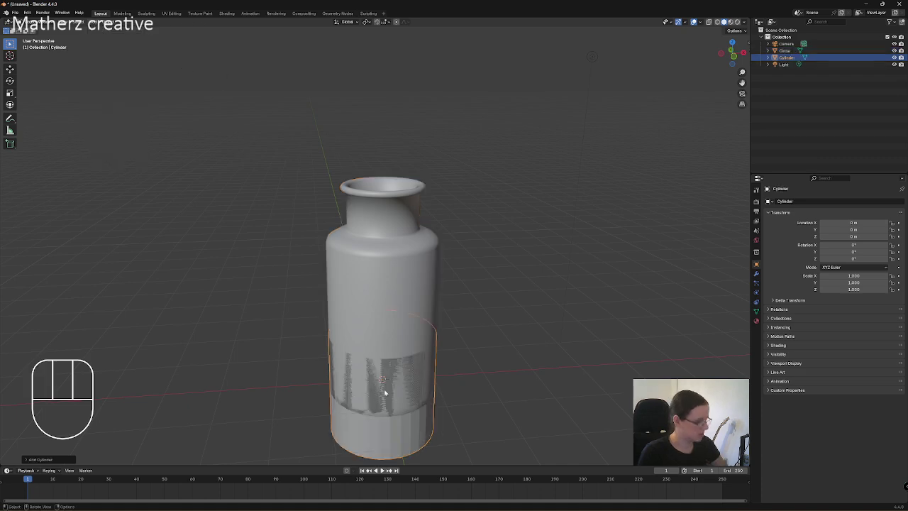
{"action": "key", "text": "g"}
{"action": "left_click", "coordinate": [395, 183]}
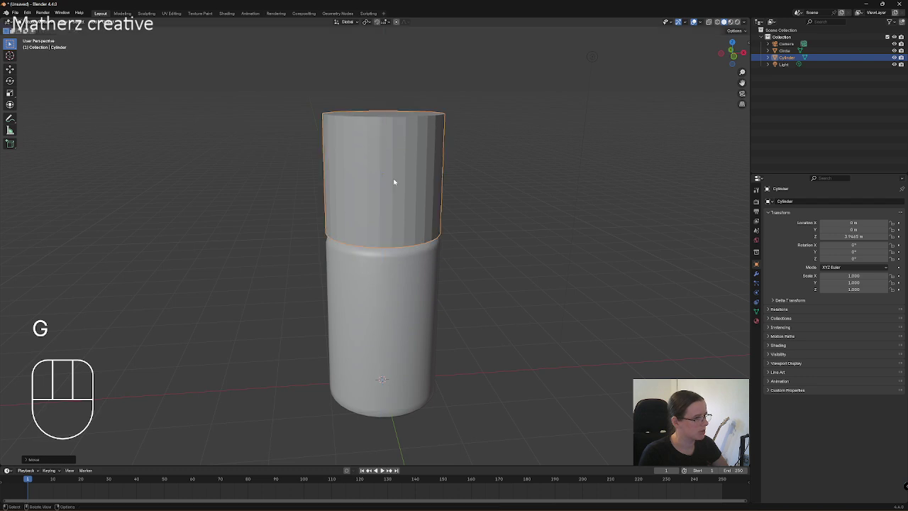
Apply Shade Smooth to the cylinder and scale it down uniformly to about 0.59, close to the neck's width.
{"action": "right_click", "coordinate": [394, 182]}
{"action": "left_click", "coordinate": [394, 180]}
{"action": "key", "text": "s"}
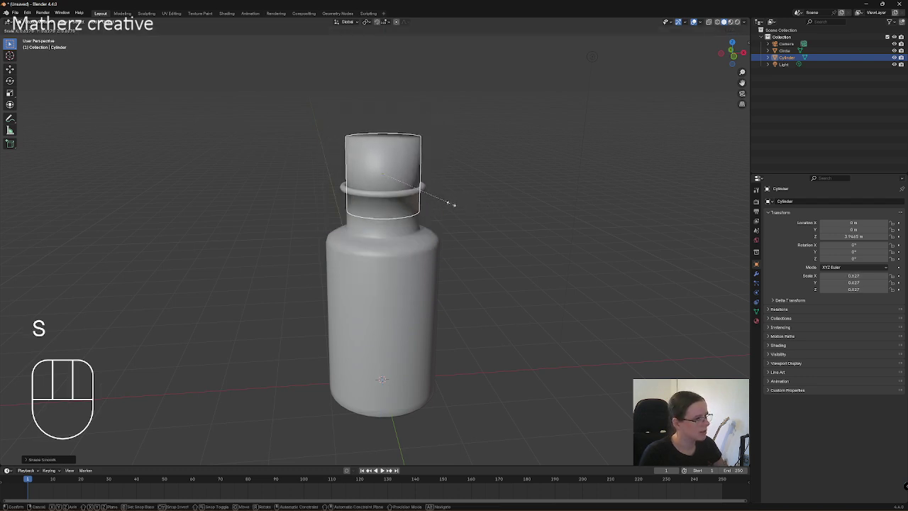
{"action": "left_click", "coordinate": [447, 206]}
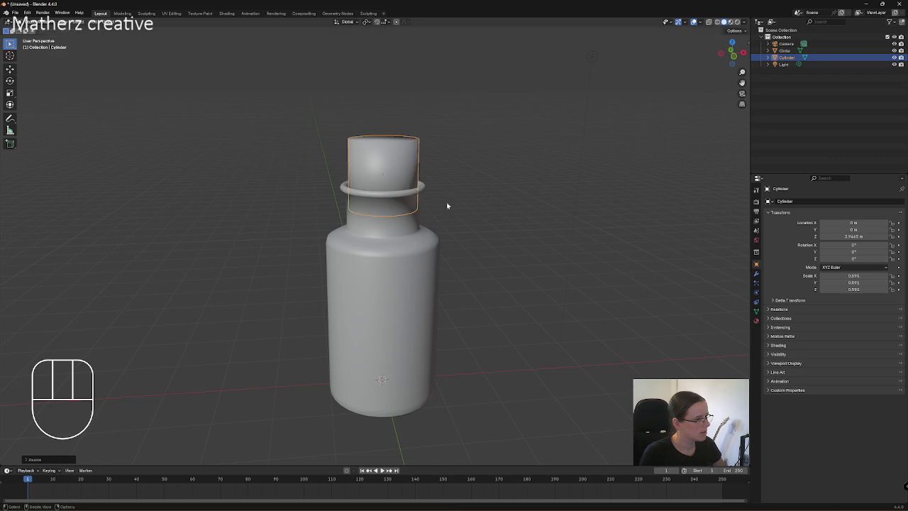
In front view with X-ray on, scale the cylinder down to about 0.577 so it fits inside the bottle's neck.
{"action": "key", "text": "KP_1"}
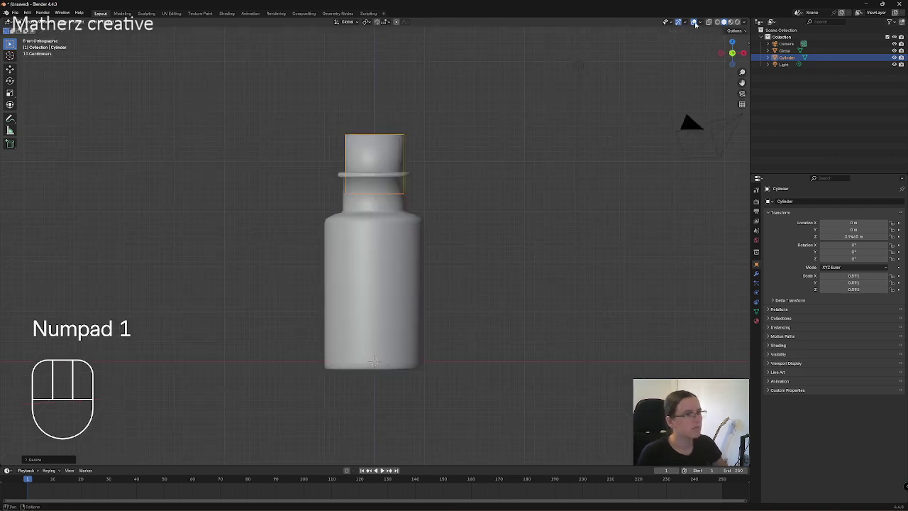
{"action": "scroll", "coordinate": [374, 169], "scroll_direction": "up", "scroll_amount": 10}
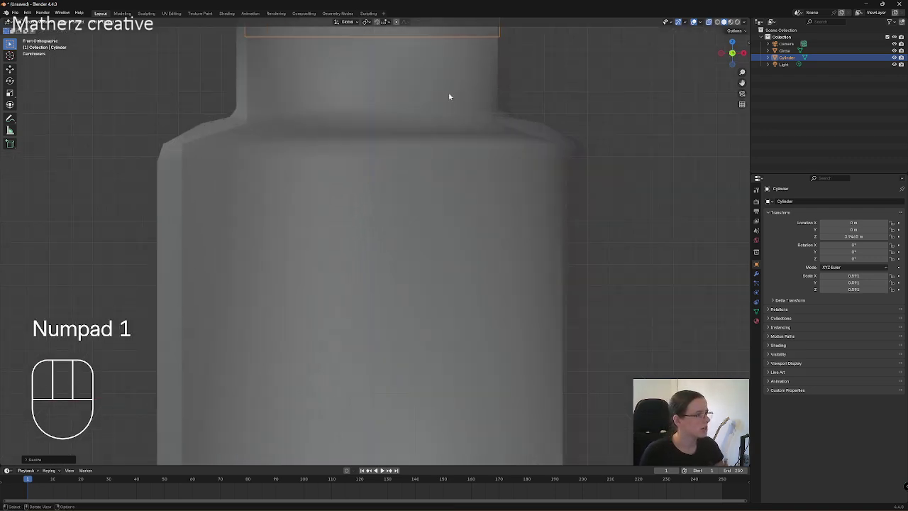
{"action": "middle_click_drag", "start_coordinate": [449, 93], "coordinate": [450, 288], "text": "shift"}
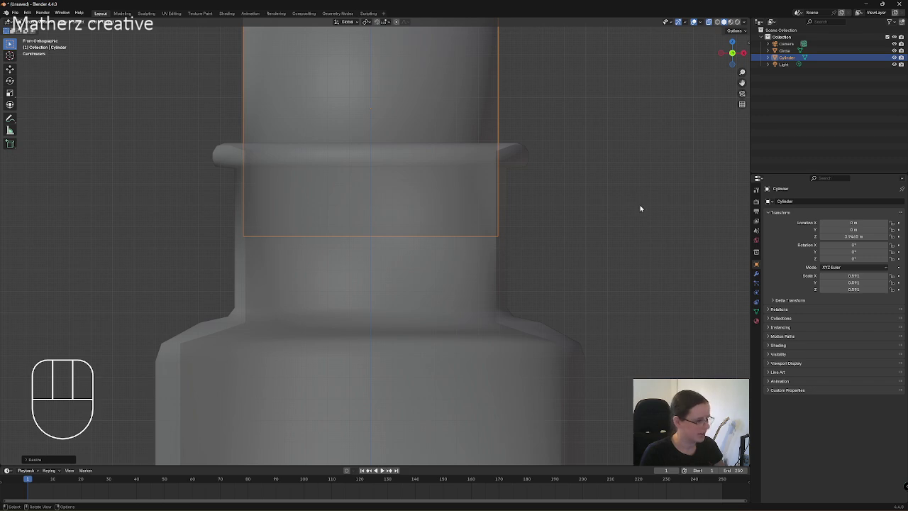
{"action": "key", "text": "s"}
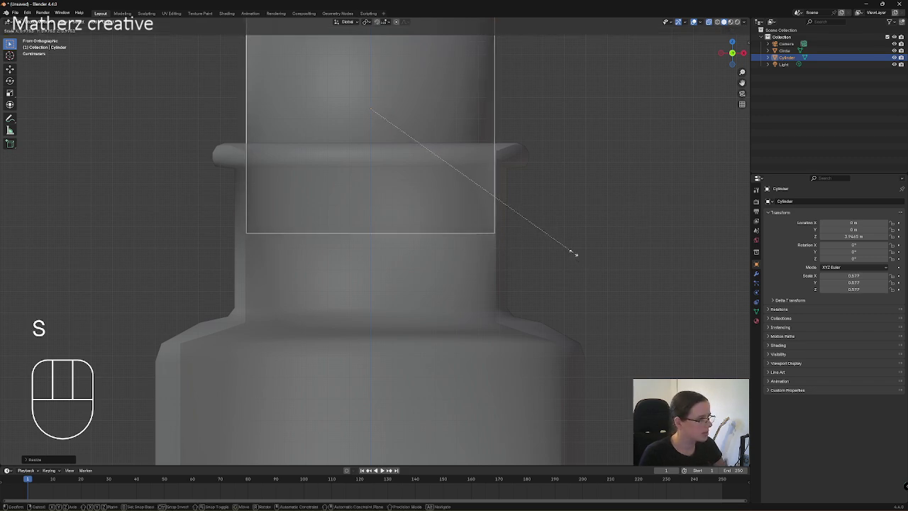
{"action": "left_click", "coordinate": [573, 252]}
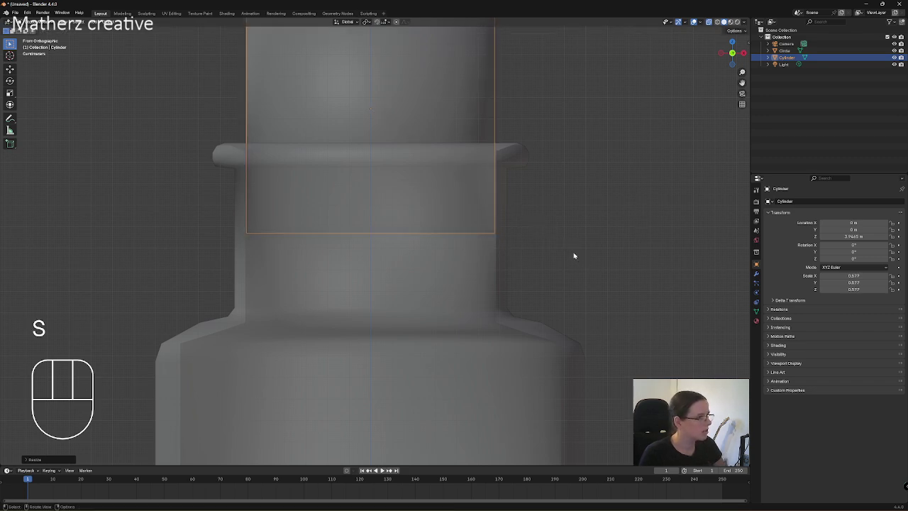
In Edit Mode with wireframe display, extrude the cylinder's bottom face slightly downward and scale it inward to taper the stopper's lower end.
{"action": "left_click", "coordinate": [42, 30]}
{"action": "left_click", "coordinate": [45, 37]}
{"action": "middle_click_drag", "start_coordinate": [365, 131], "coordinate": [354, 108]}
{"action": "left_click", "coordinate": [355, 99]}
{"action": "left_click", "coordinate": [382, 83]}
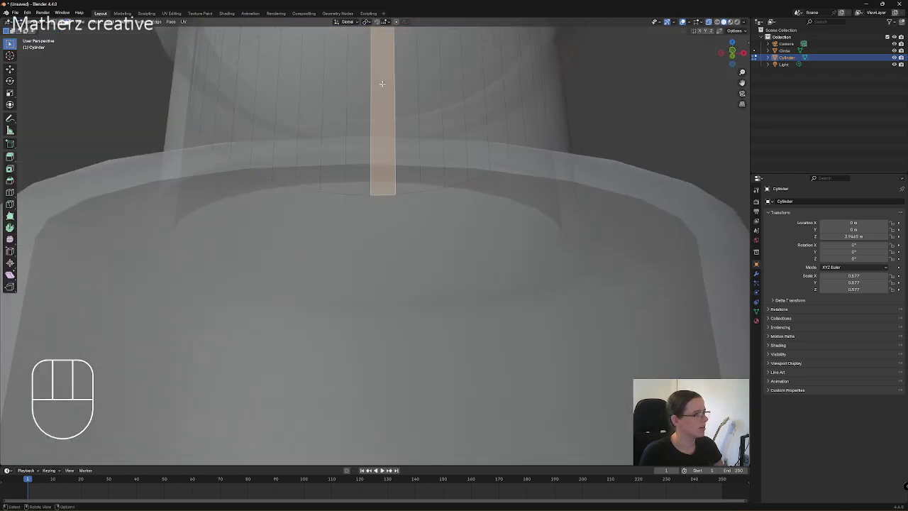
{"action": "scroll", "coordinate": [395, 97], "scroll_direction": "down", "scroll_amount": 2}
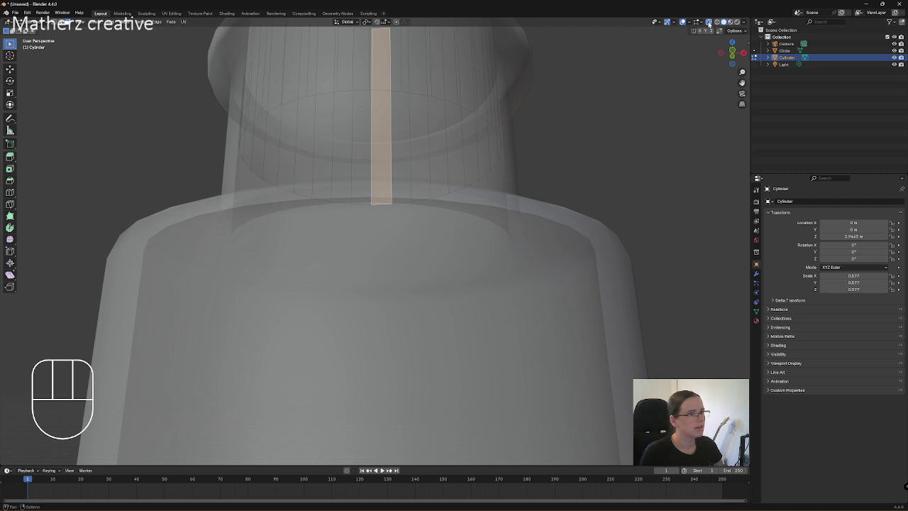
{"action": "left_click", "coordinate": [708, 22]}
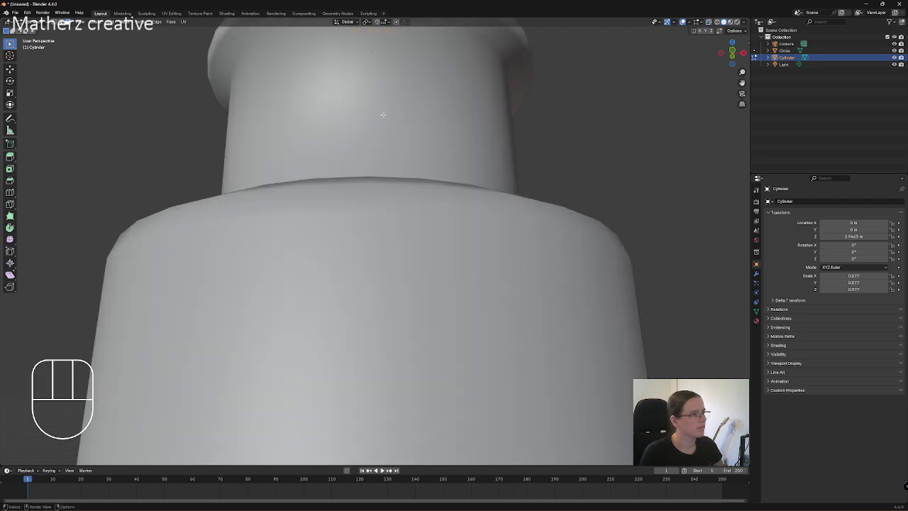
{"action": "left_click", "coordinate": [709, 22]}
{"action": "scroll", "coordinate": [473, 189], "scroll_direction": "down", "scroll_amount": 6}
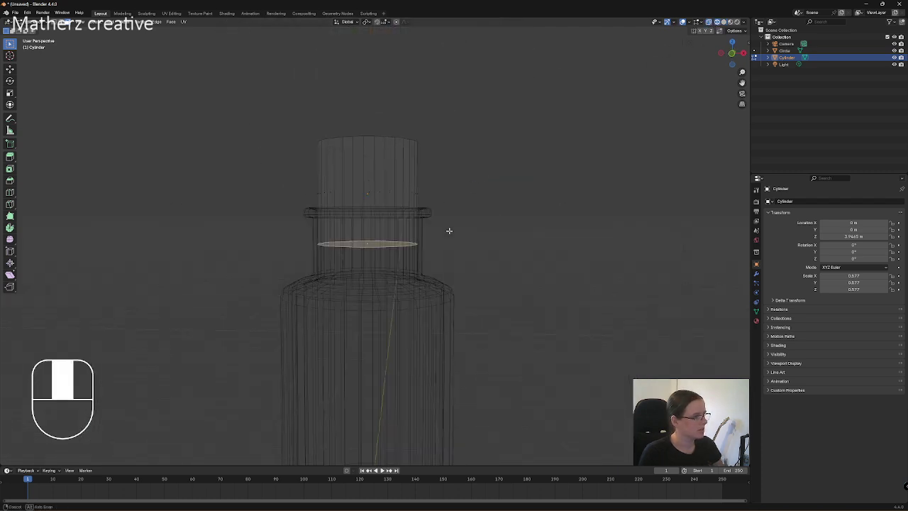
{"action": "key", "text": "e"}
{"action": "left_click", "coordinate": [384, 316]}
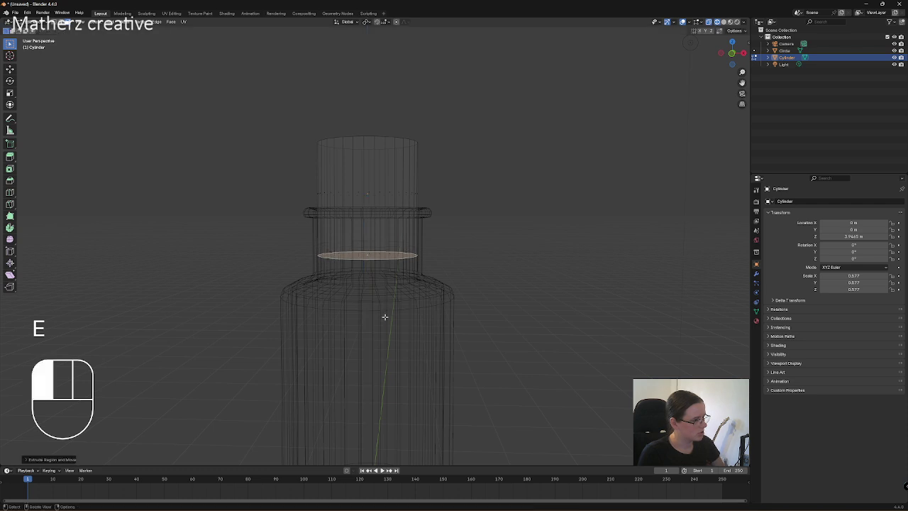
{"action": "key", "text": "s"}
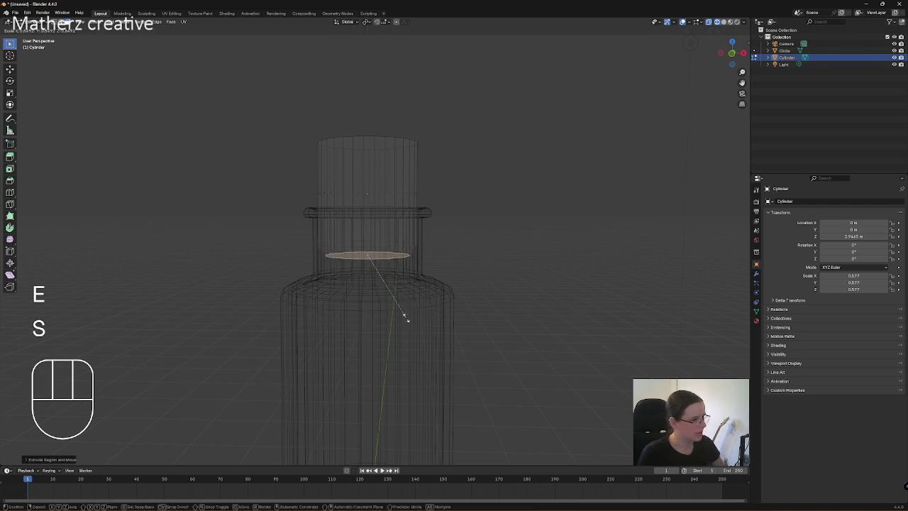
{"action": "left_click", "coordinate": [454, 255]}
Switch to solid shading and move the stopper's top face down along Z to just above the bottle's lip.
{"action": "middle_click_drag", "start_coordinate": [454, 255], "coordinate": [473, 188]}
{"action": "left_click", "coordinate": [379, 184]}
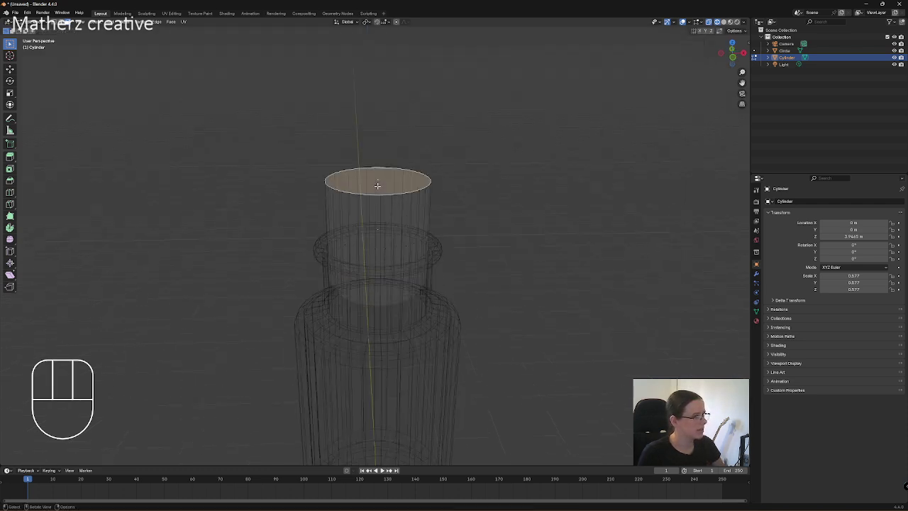
{"action": "left_click", "coordinate": [724, 22]}
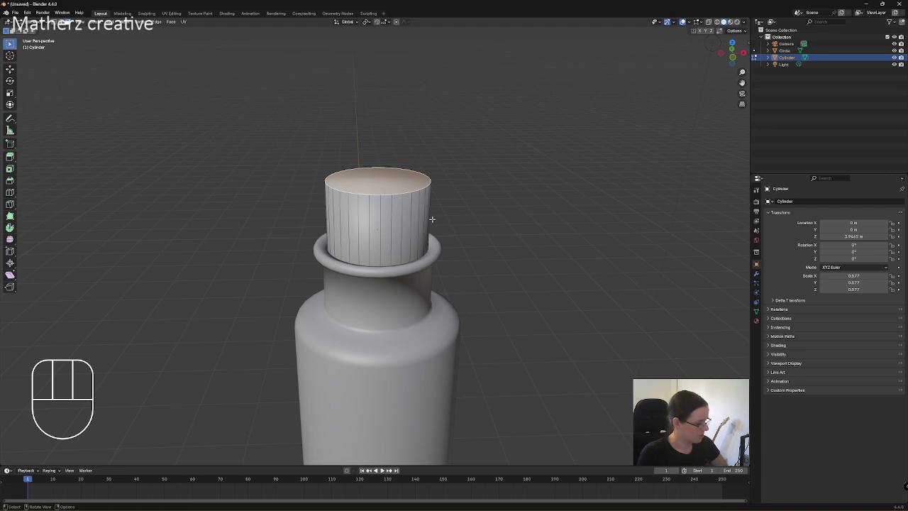
{"action": "key", "text": "g"}
{"action": "middle_click_drag", "start_coordinate": [432, 219], "coordinate": [432, 241]}
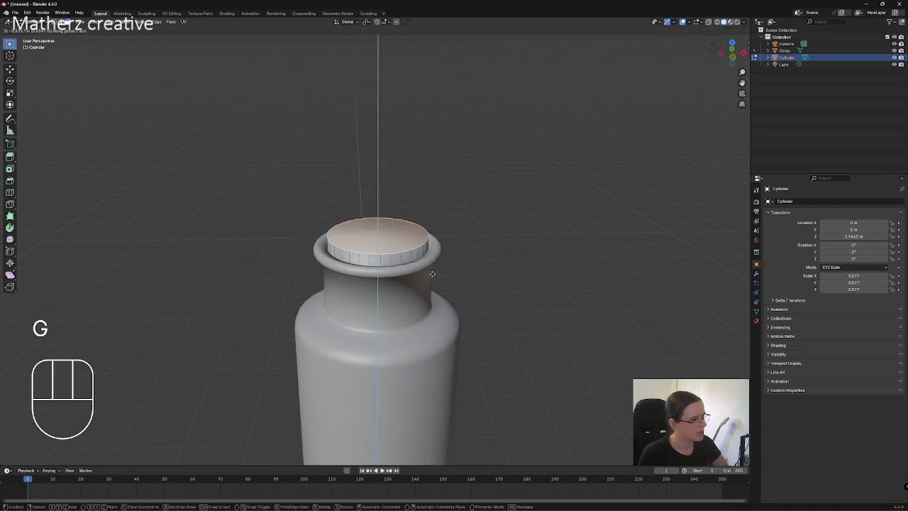
{"action": "left_click", "coordinate": [433, 273]}
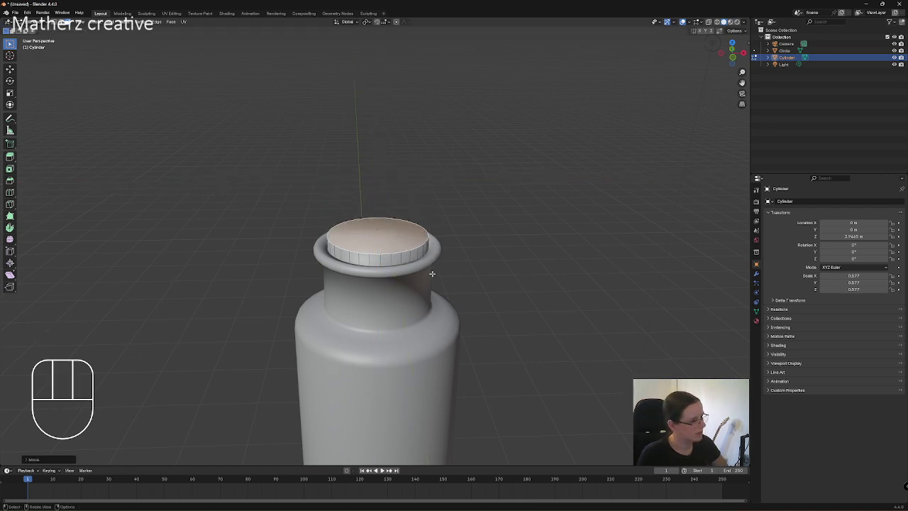
Extrude the stopper's top face, scale it outward to about the lip's width, and extrude it upward to form the stopper head.
{"action": "key", "text": "e"}
{"action": "right_click", "coordinate": [432, 273]}
{"action": "key", "text": "s"}
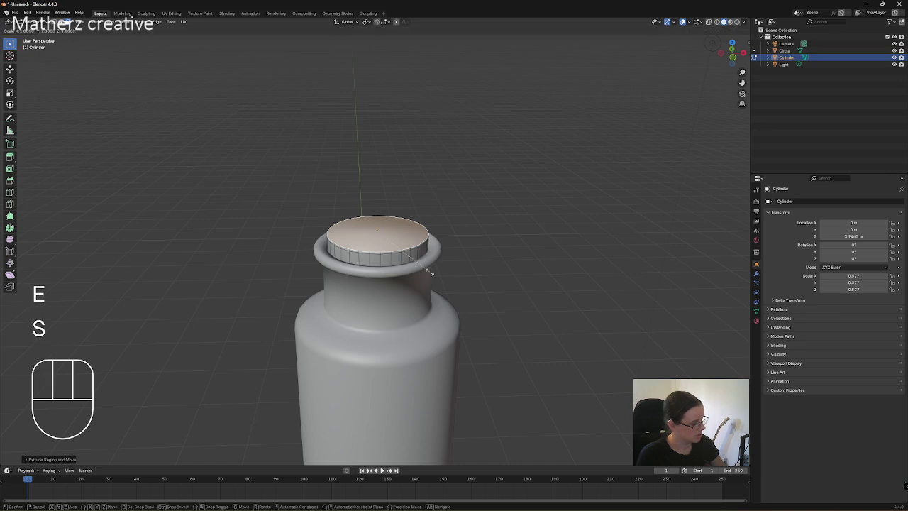
{"action": "left_click", "coordinate": [443, 274]}
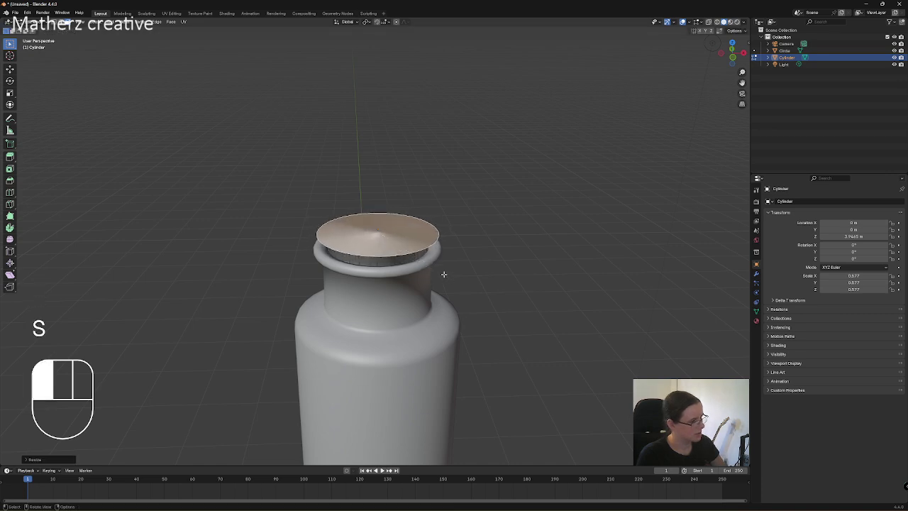
{"action": "key", "text": "e"}
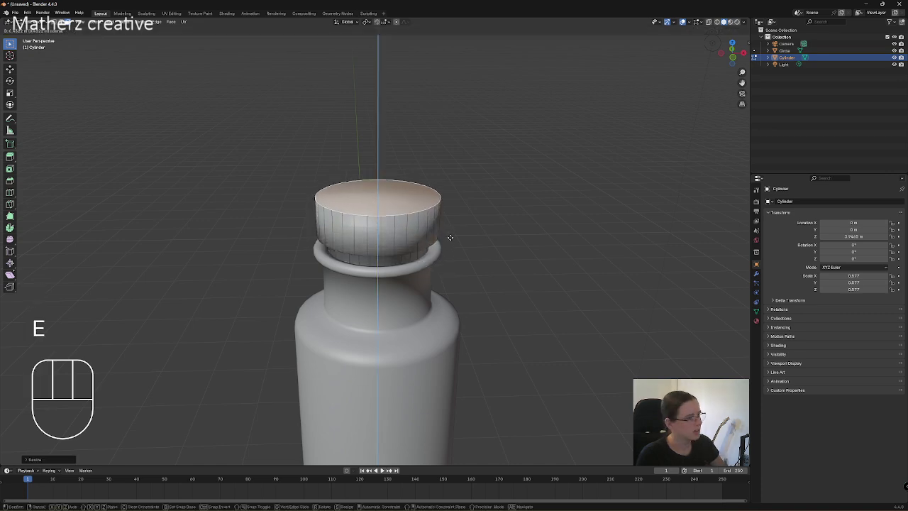
{"action": "left_click", "coordinate": [449, 238]}
Extrude the stopper head's top face slightly upward twice, scaling it inward each time to round the upper edge.
{"action": "key", "text": "e"}
{"action": "right_click", "coordinate": [450, 235]}
{"action": "key", "text": "s"}
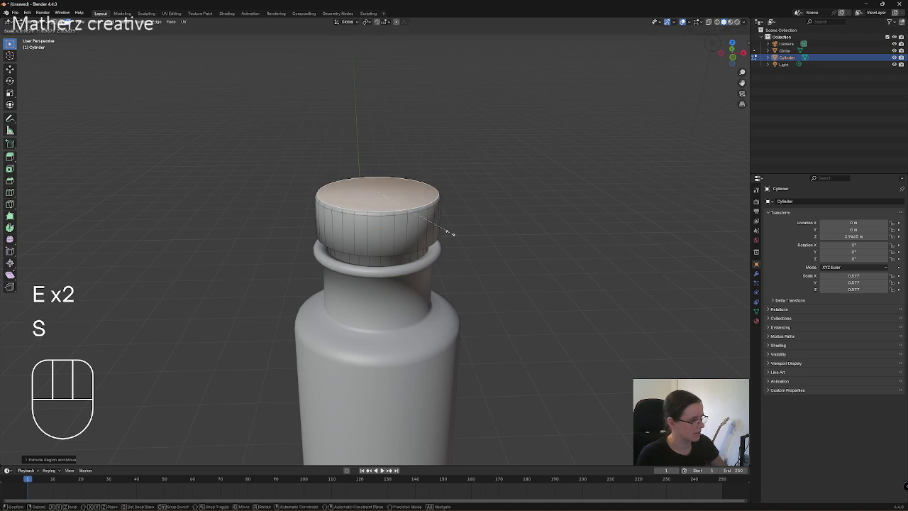
{"action": "left_click", "coordinate": [443, 229]}
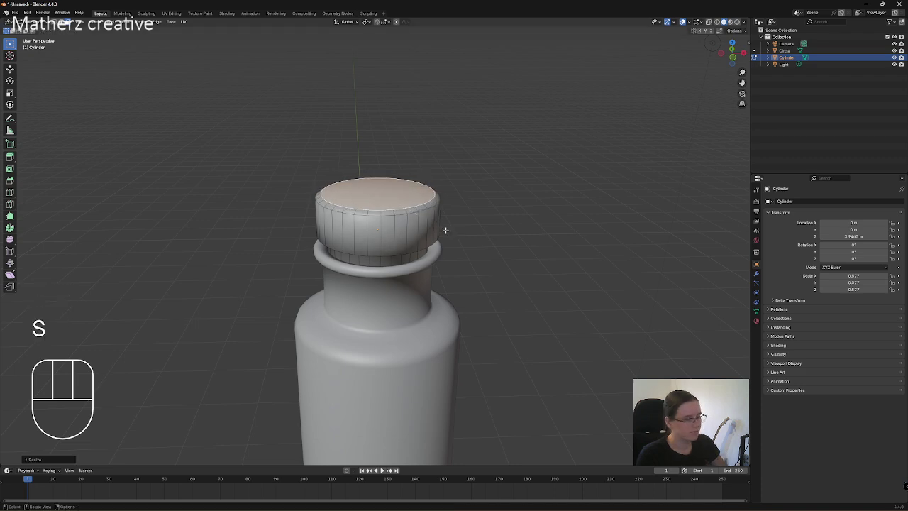
{"action": "key", "text": "e"}
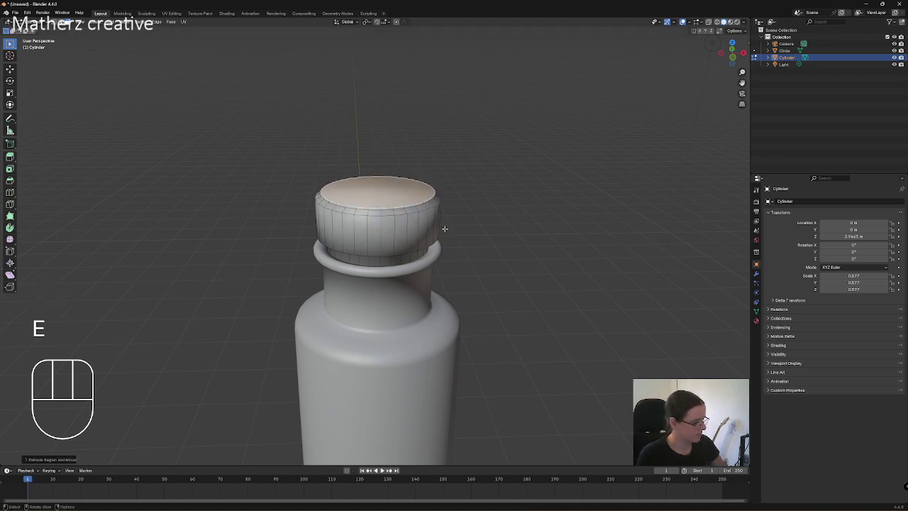
{"action": "right_click", "coordinate": [445, 228]}
{"action": "key", "text": "s"}
{"action": "left_click", "coordinate": [435, 226]}
Extrude the stopper's inner top face slightly downward as a recess and return to Object Mode.
{"action": "key", "text": "e"}
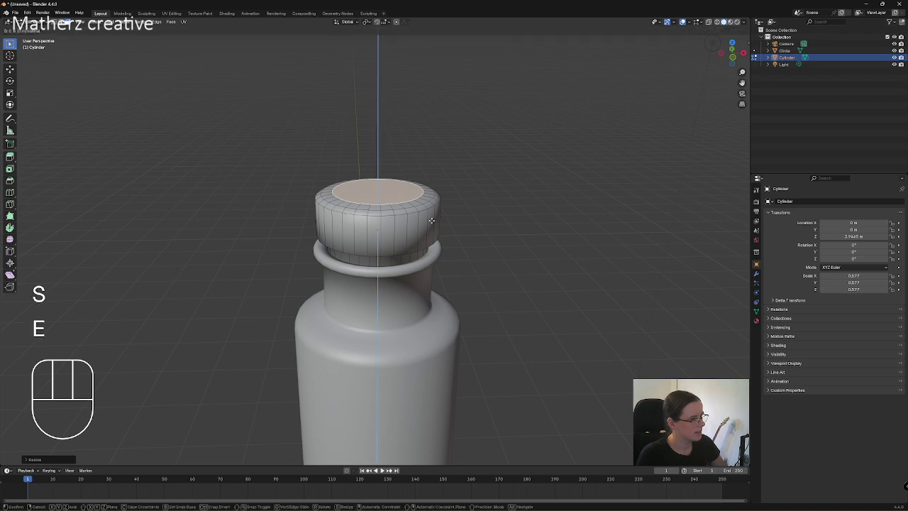
{"action": "left_click", "coordinate": [434, 226]}
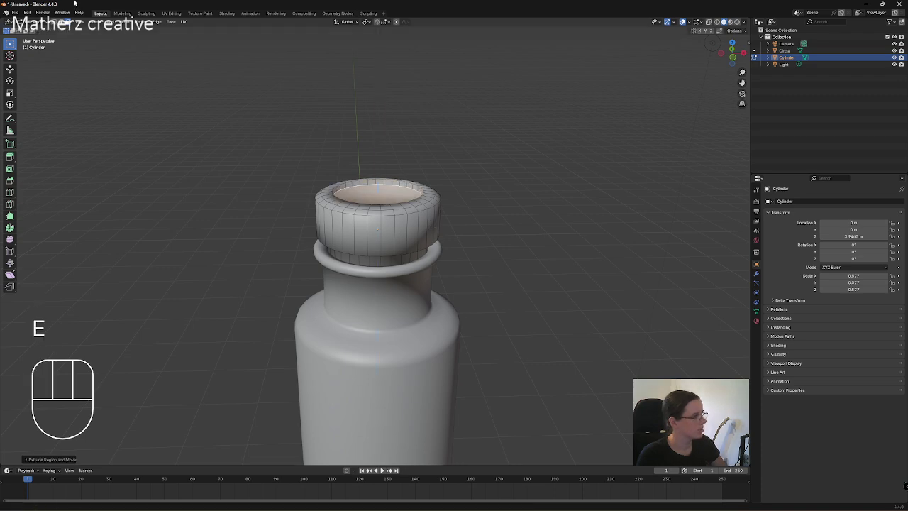
{"action": "left_click", "coordinate": [28, 21]}
{"action": "left_click", "coordinate": [36, 31]}
{"action": "scroll", "coordinate": [531, 288], "scroll_direction": "down", "scroll_amount": 4}
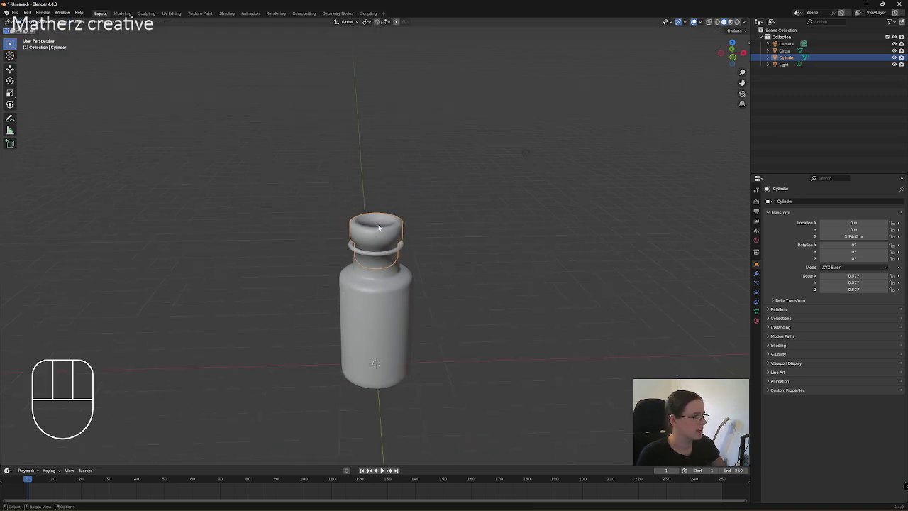
{"action": "scroll", "coordinate": [382, 231], "scroll_direction": "up", "scroll_amount": 4}
{"action": "scroll", "coordinate": [423, 273], "scroll_direction": "down", "scroll_amount": 3}
{"action": "middle_click_drag", "start_coordinate": [424, 342], "coordinate": [360, 250], "text": "shift"}
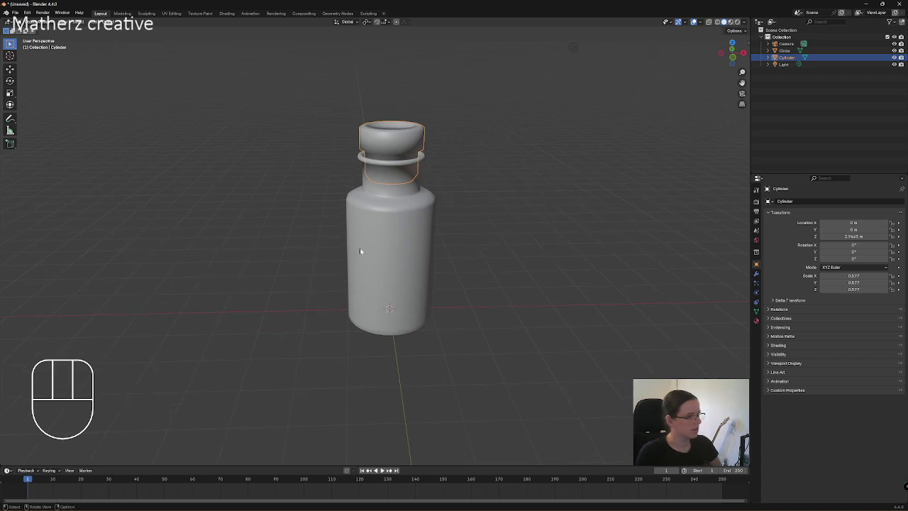
Add a plane at the world origin and scale it up into a large floor extending far around the bottle.
{"action": "left_click", "coordinate": [98, 22]}
{"action": "mouse_move", "coordinate": [107, 30]}
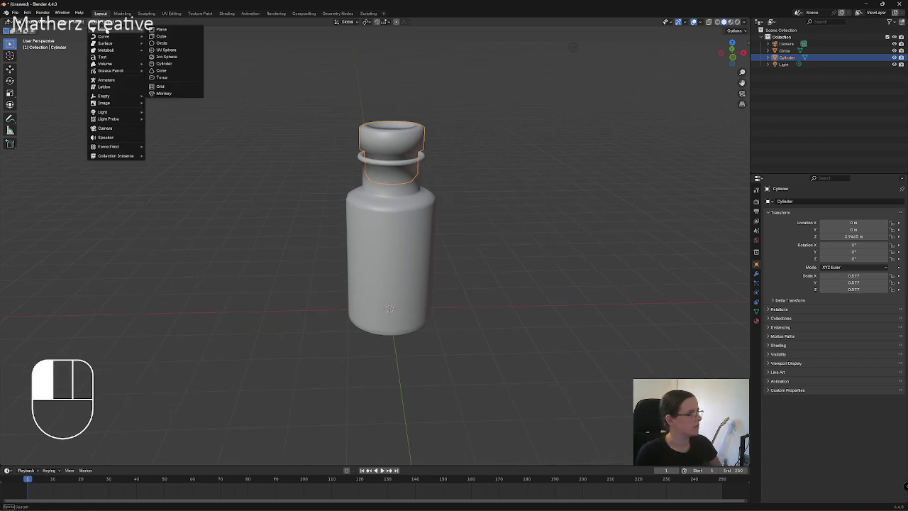
{"action": "left_click", "coordinate": [194, 30]}
{"action": "key", "text": "s"}
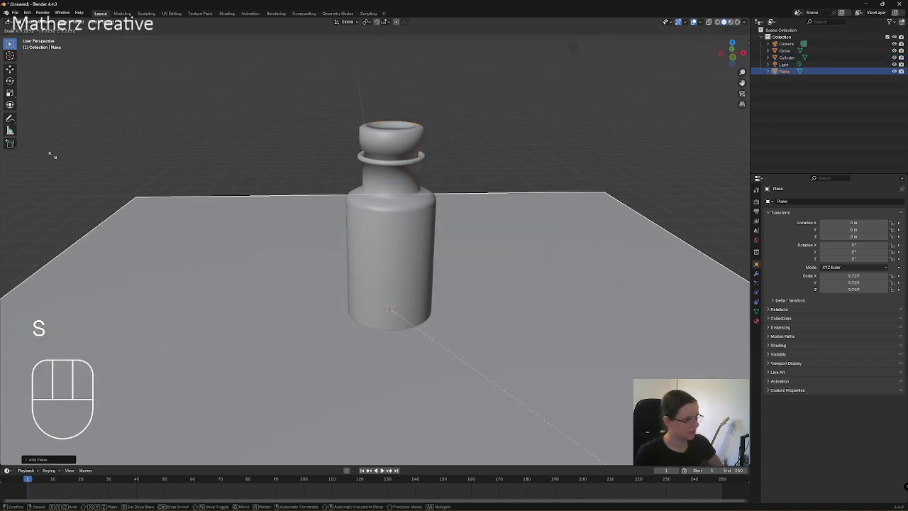
{"action": "left_click", "coordinate": [613, 287]}
{"action": "scroll", "coordinate": [240, 317], "scroll_direction": "down", "scroll_amount": 5}
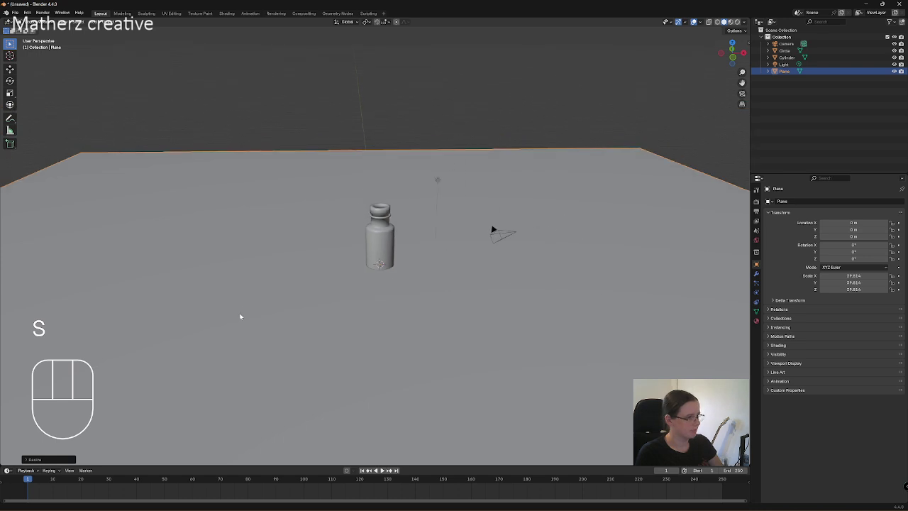
Move the floor plane slightly down along Z so it sits just under the bottle's base.
{"action": "key", "text": "g"}
{"action": "mouse_move", "coordinate": [437, 311]}
{"action": "middle_mouse_down"}
{"action": "mouse_move", "coordinate": [440, 321]}
{"action": "mouse_move", "coordinate": [443, 276]}
{"action": "mouse_move", "coordinate": [440, 302]}
{"action": "middle_mouse_up"}
{"action": "left_click", "coordinate": [438, 312]}
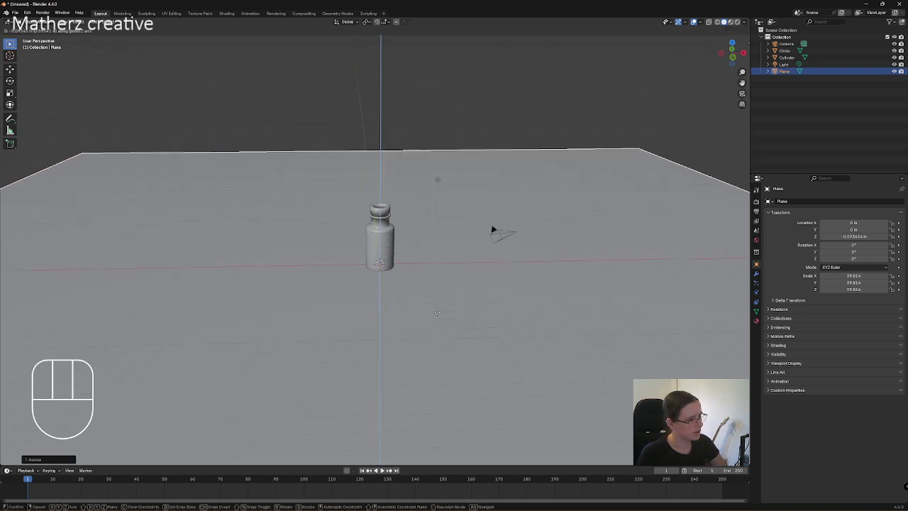
{"action": "scroll", "coordinate": [440, 314], "scroll_direction": "up", "scroll_amount": 3}
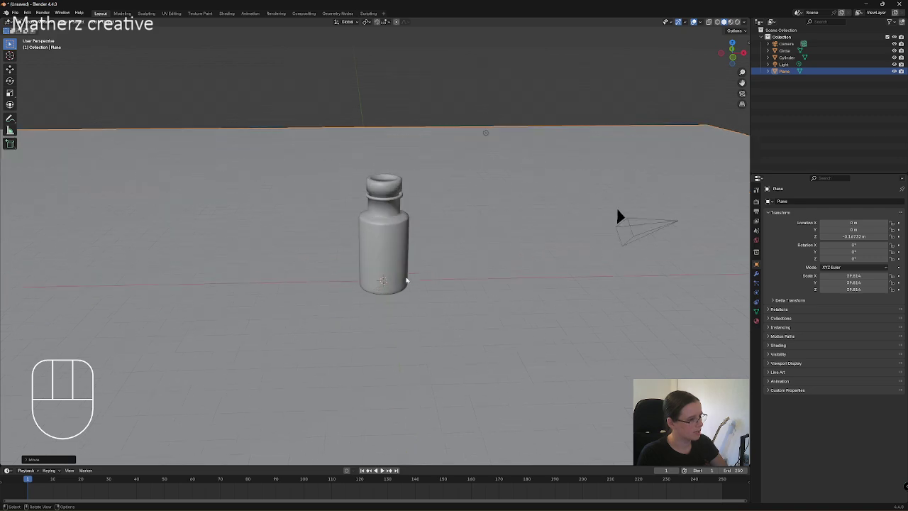
{"action": "middle_click_drag", "start_coordinate": [440, 315], "coordinate": [448, 364]}
{"action": "scroll", "coordinate": [446, 362], "scroll_direction": "up", "scroll_amount": 2}
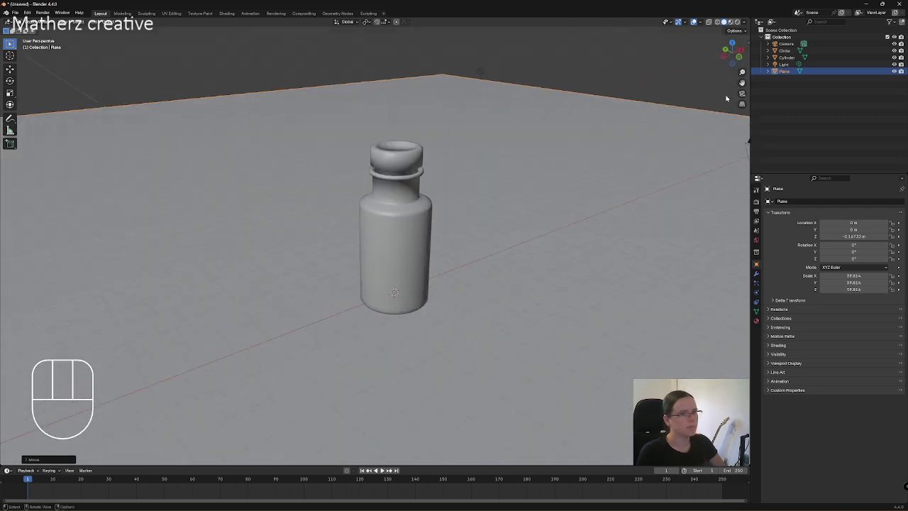
Set the render engine to Cycles and show the scene with rendered viewport shading.
{"action": "left_click", "coordinate": [756, 201]}
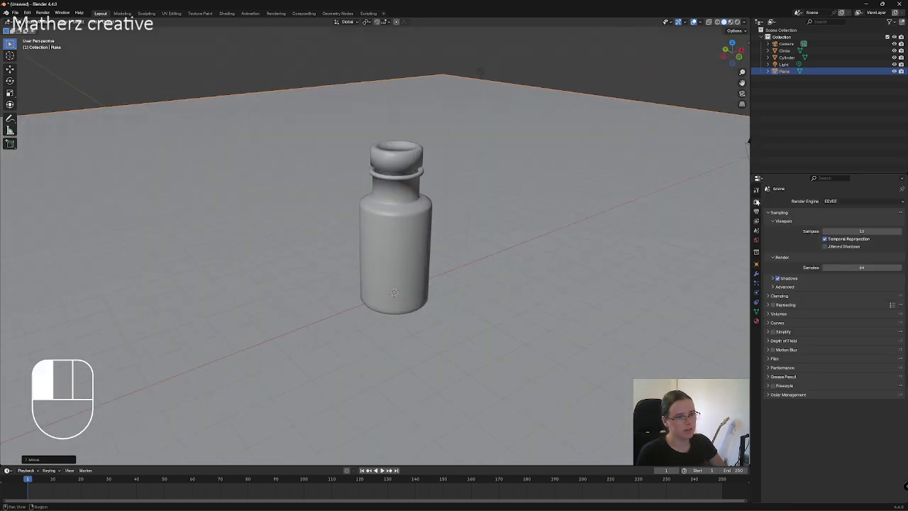
{"action": "left_click", "coordinate": [846, 201]}
{"action": "left_click", "coordinate": [851, 226]}
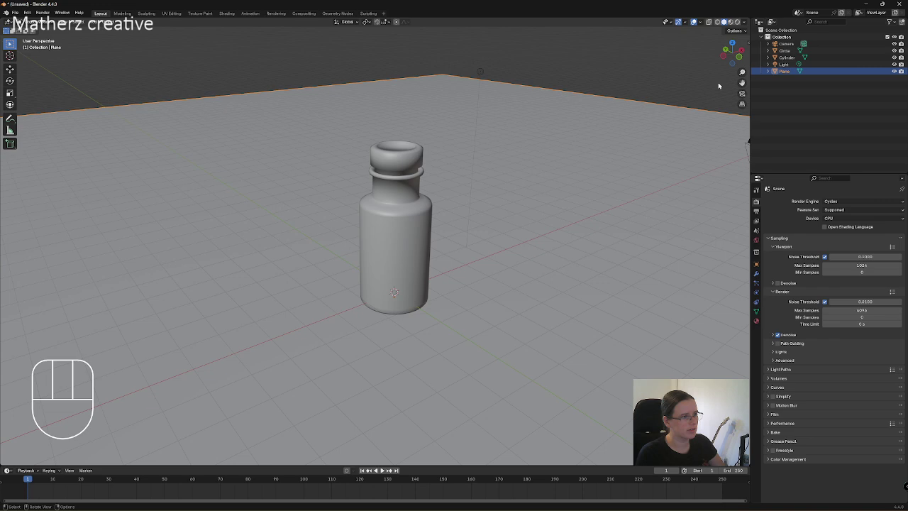
{"action": "left_click", "coordinate": [737, 22]}
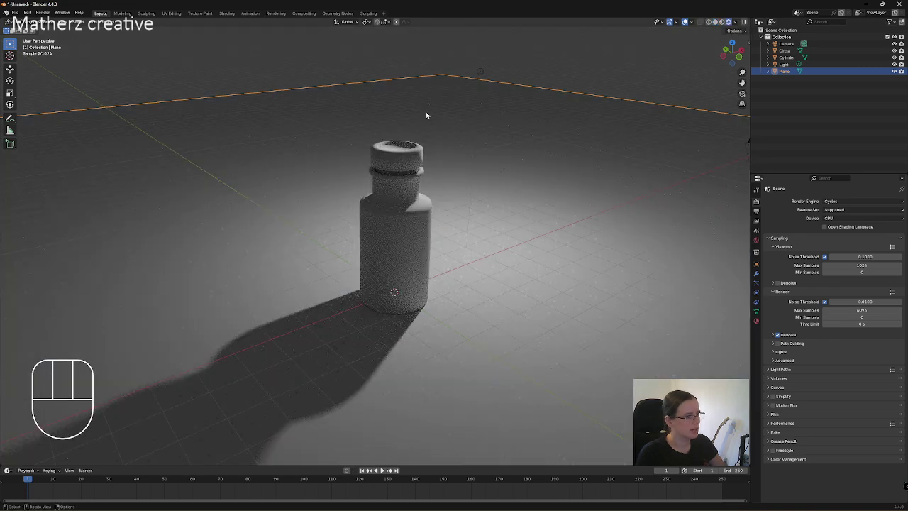
{"action": "scroll", "coordinate": [395, 173], "scroll_direction": "up", "scroll_amount": 2}
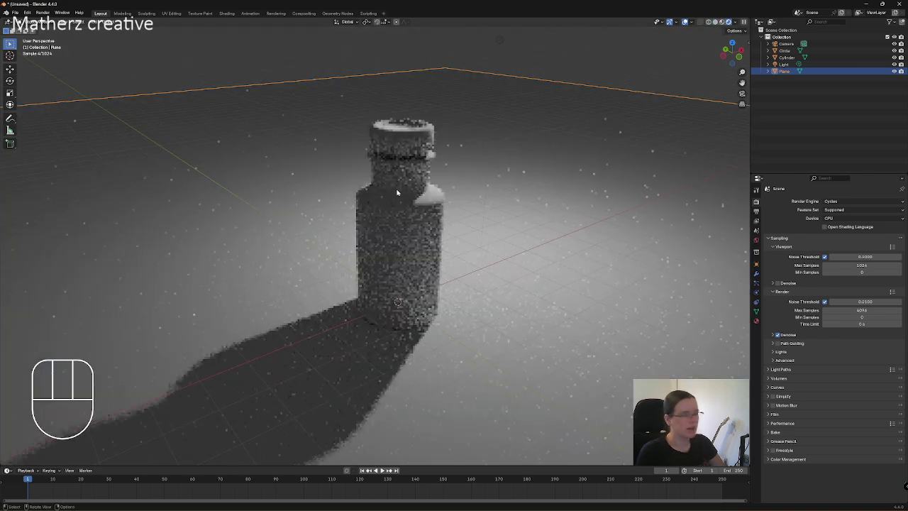
Give the stopper a new material and name it Gray.
{"action": "left_click", "coordinate": [412, 150]}
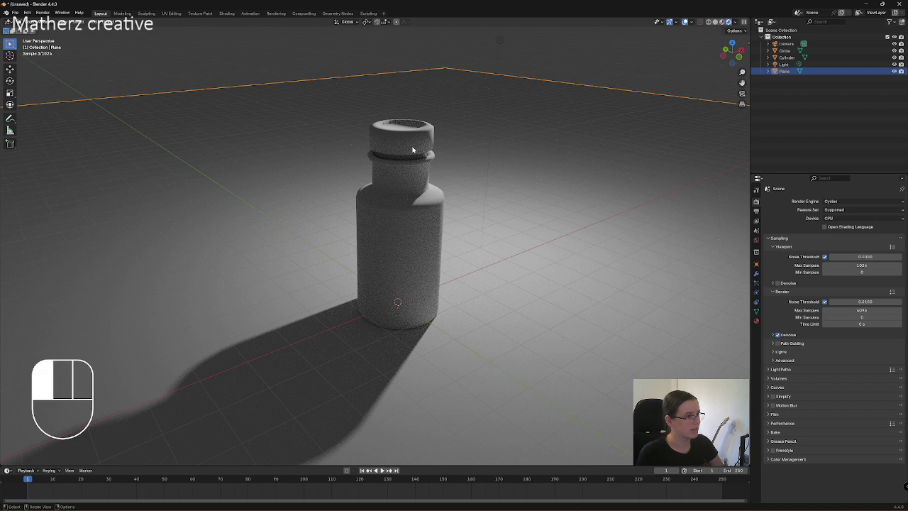
{"action": "left_click", "coordinate": [413, 150]}
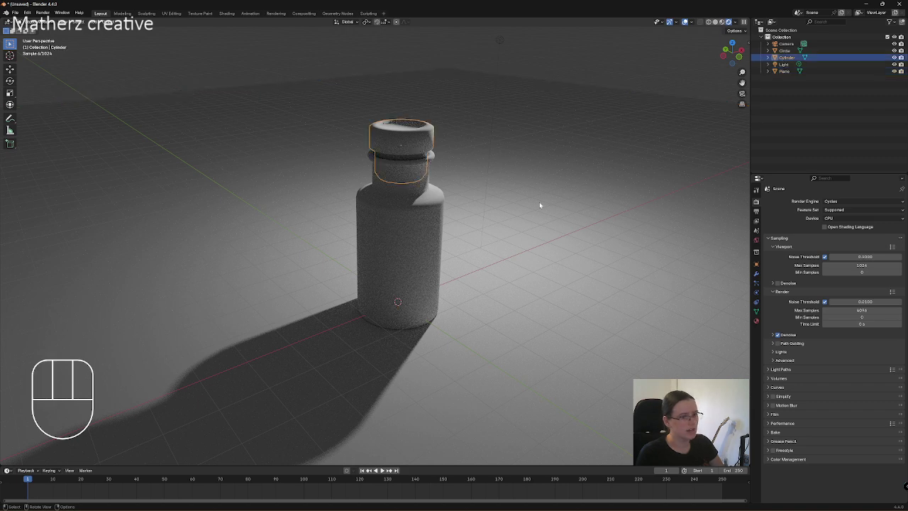
{"action": "left_click", "coordinate": [755, 321]}
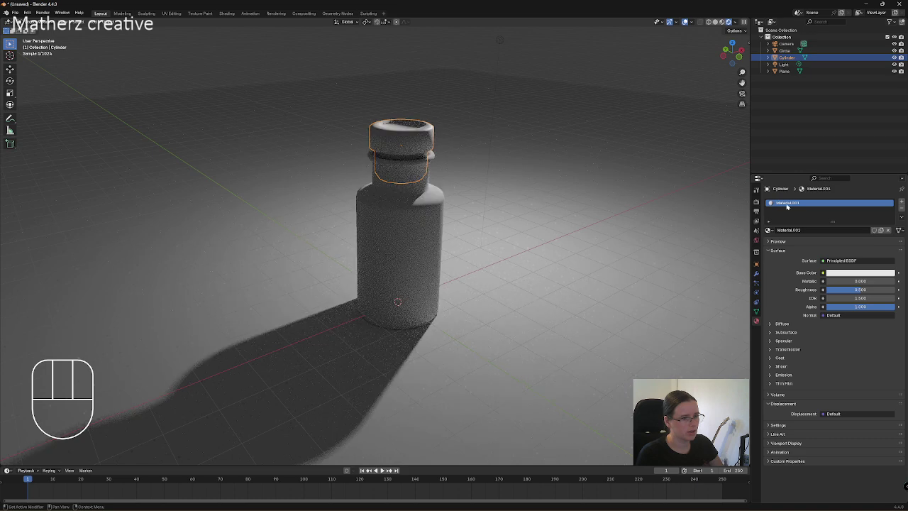
{"action": "left_click", "coordinate": [780, 203]}
{"action": "type", "text": "G"}
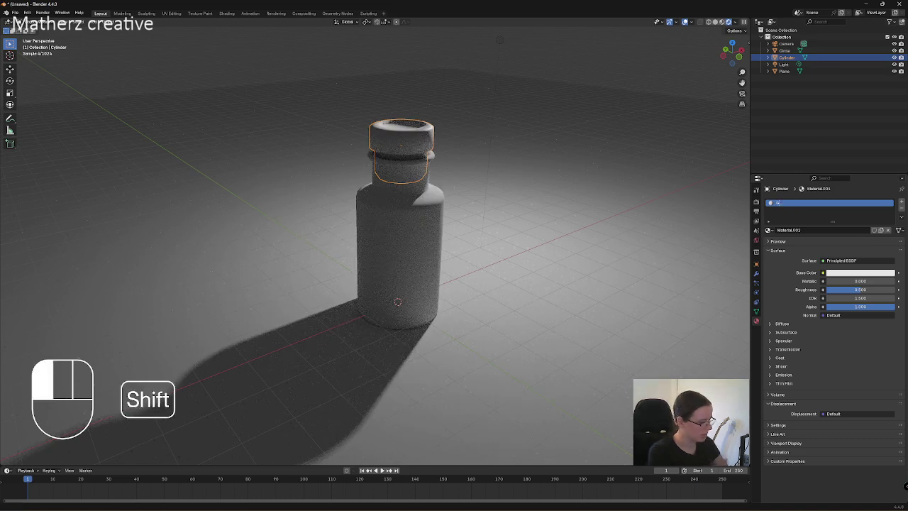
{"action": "type", "text": "l"}
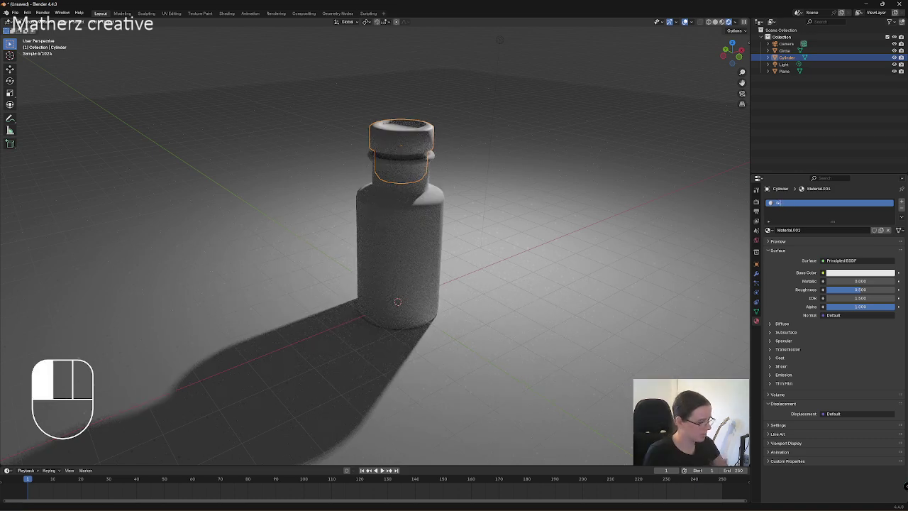
{"action": "type", "text": "ey"}
{"action": "key", "text": "Return"}
Darken the stopper material's base color to a mid gray and raise its Metallic value to about 0.5.
{"action": "left_click", "coordinate": [860, 272]}
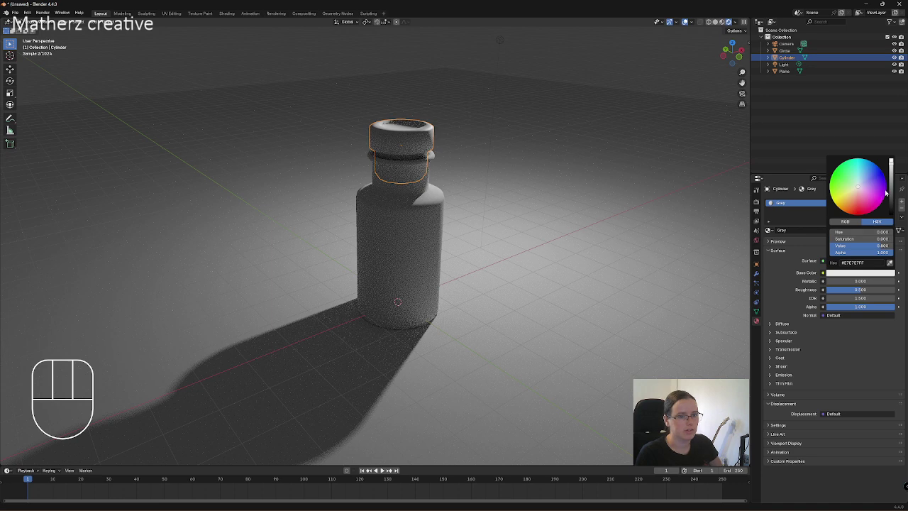
{"action": "left_click_drag", "start_coordinate": [892, 177], "coordinate": [892, 190]}
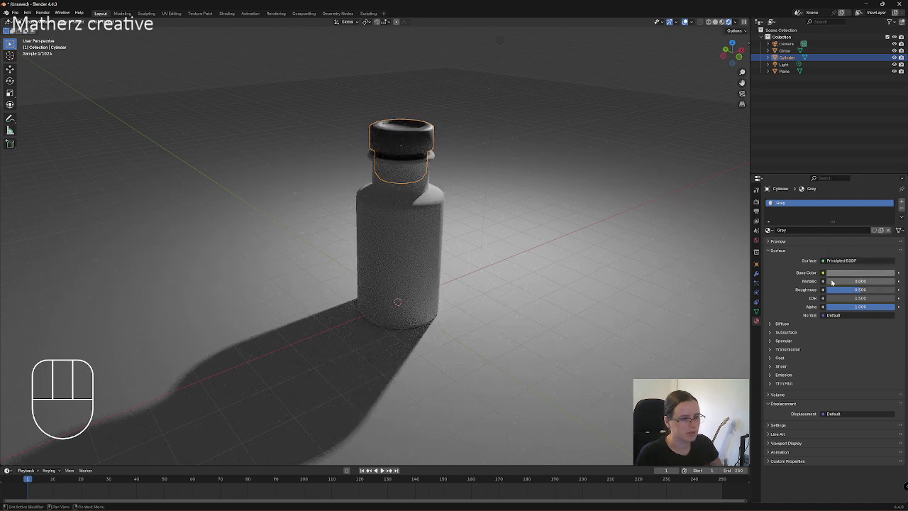
{"action": "left_click_drag", "start_coordinate": [834, 282], "coordinate": [860, 281]}
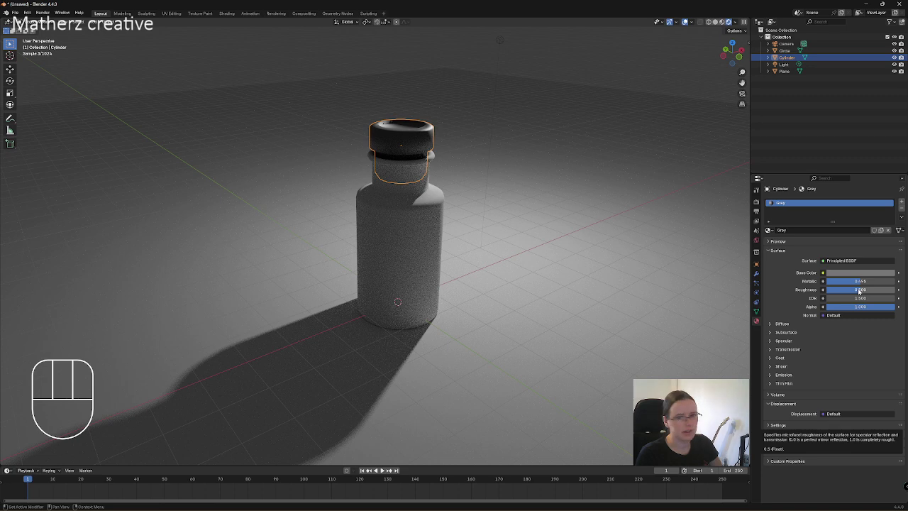
Give the bottle a new material and name it Glass.
{"action": "left_click", "coordinate": [411, 240]}
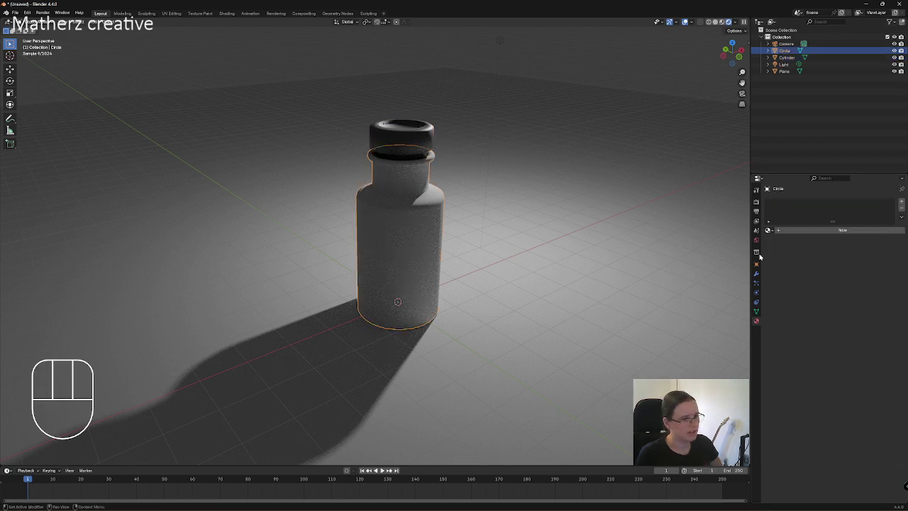
{"action": "left_click", "coordinate": [846, 230]}
{"action": "double_click", "coordinate": [793, 204]}
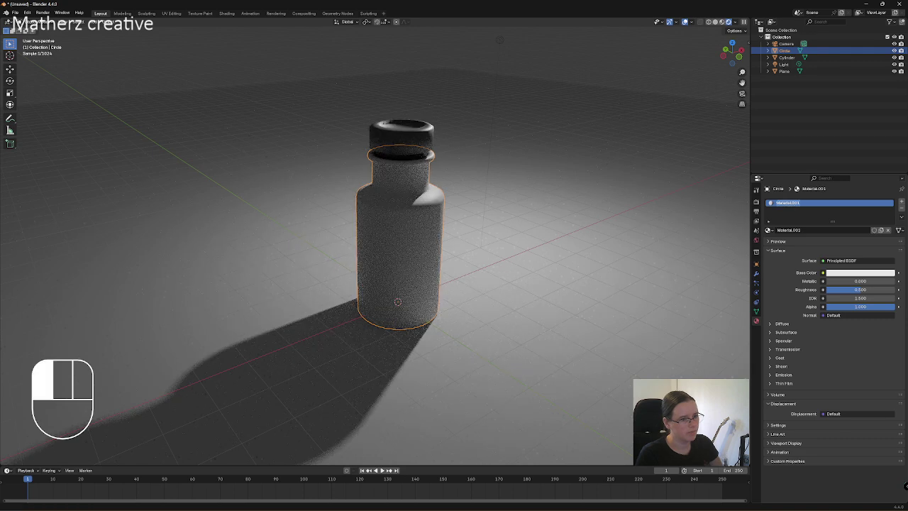
{"action": "type", "text": "Gla"}
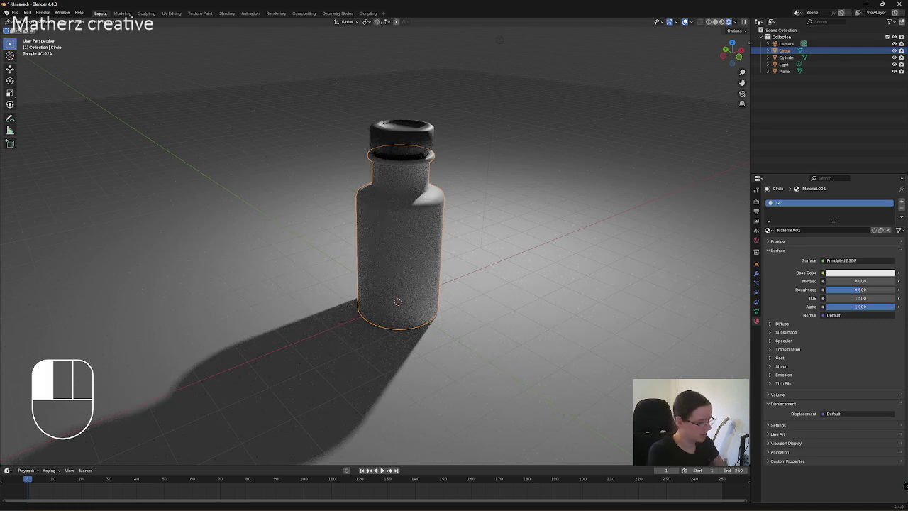
{"action": "type", "text": "ss"}
{"action": "key", "text": "Return"}
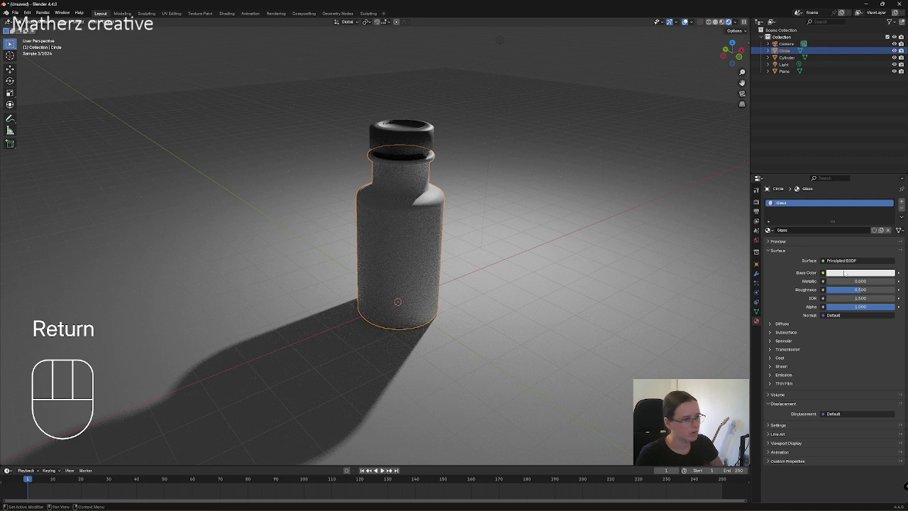
{"action": "left_click", "coordinate": [846, 273]}
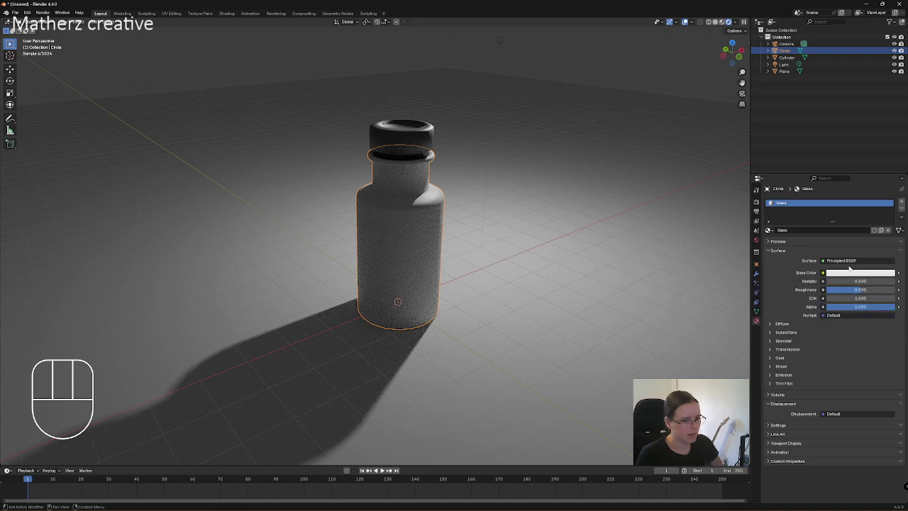
{"action": "left_click", "coordinate": [834, 282]}
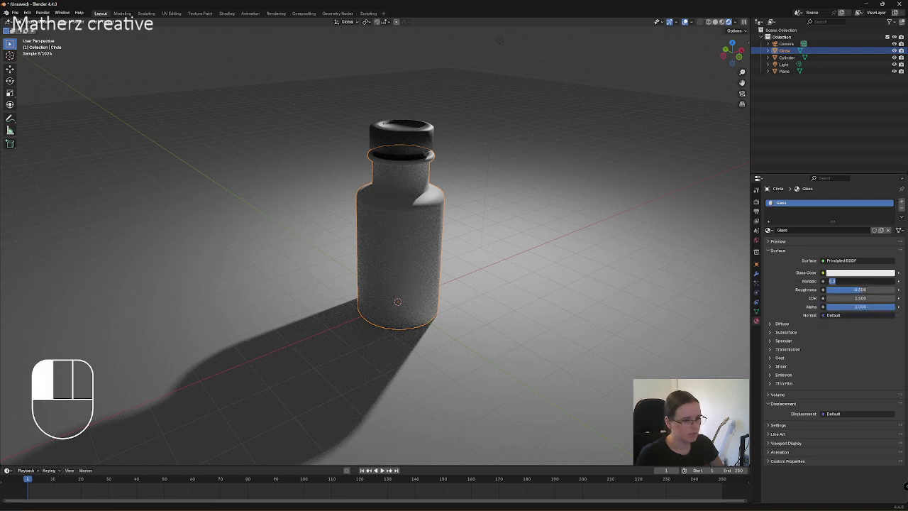
{"action": "left_click", "coordinate": [843, 264]}
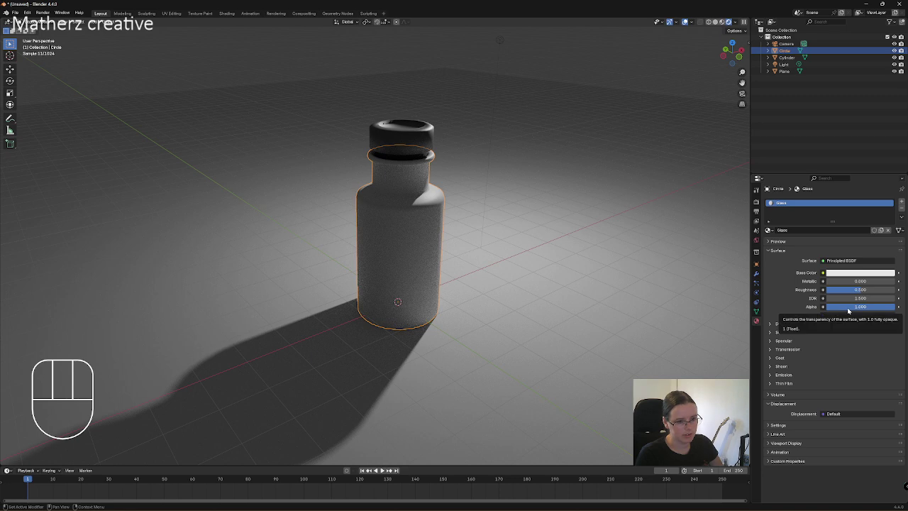
Change the bottle material's surface shader to Glass BSDF, reduce its roughness to 0, and check the glass from several sides.
{"action": "left_click", "coordinate": [842, 261]}
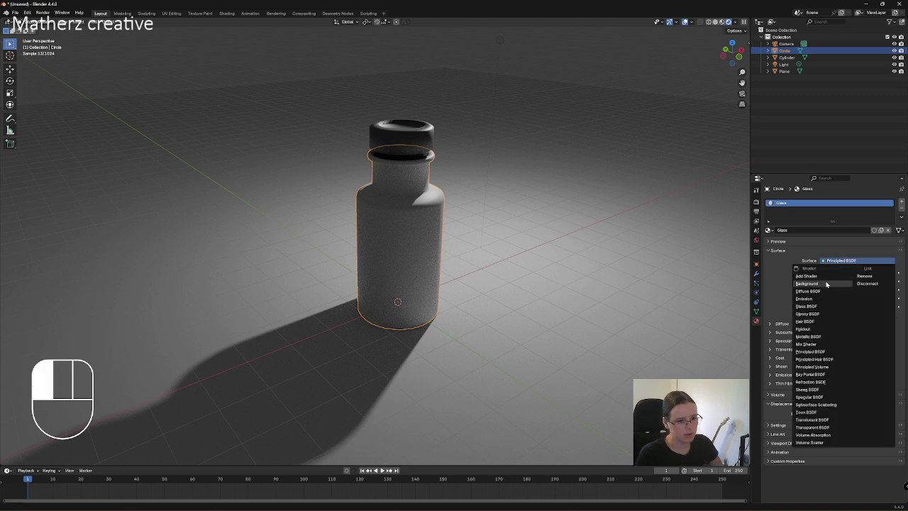
{"action": "left_click", "coordinate": [826, 307]}
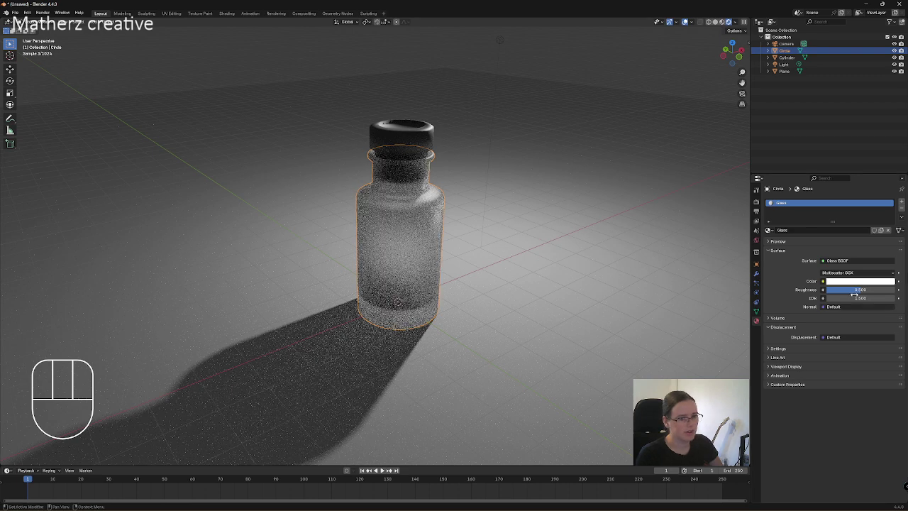
{"action": "left_click_drag", "start_coordinate": [857, 297], "coordinate": [823, 296]}
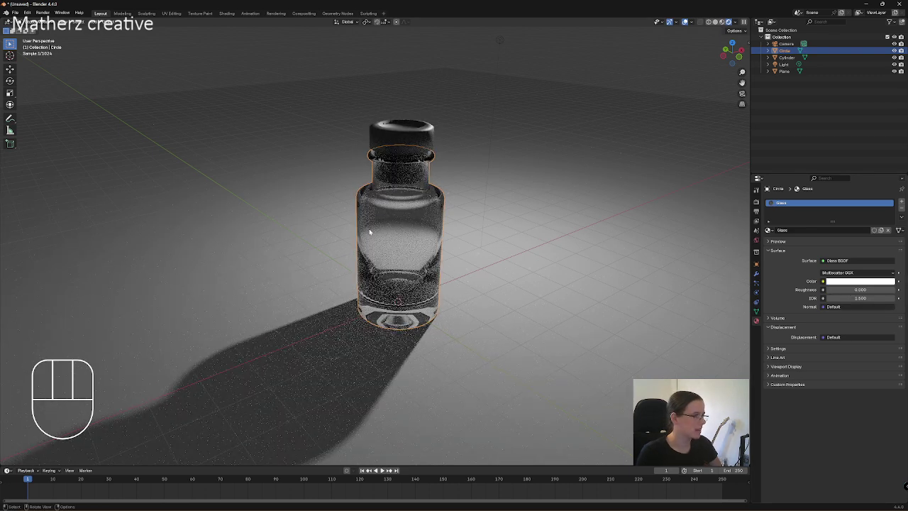
{"action": "middle_click_drag", "start_coordinate": [386, 280], "coordinate": [565, 267]}
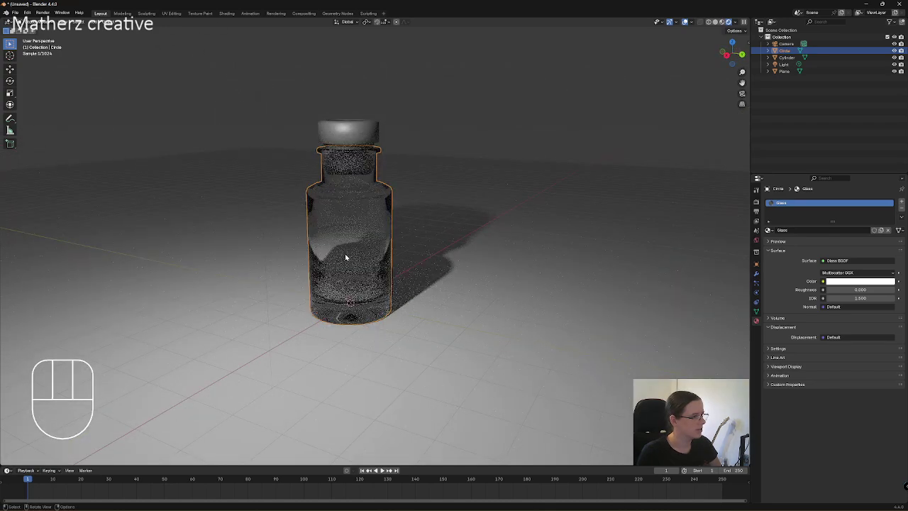
{"action": "middle_click_drag", "start_coordinate": [422, 317], "coordinate": [441, 311]}
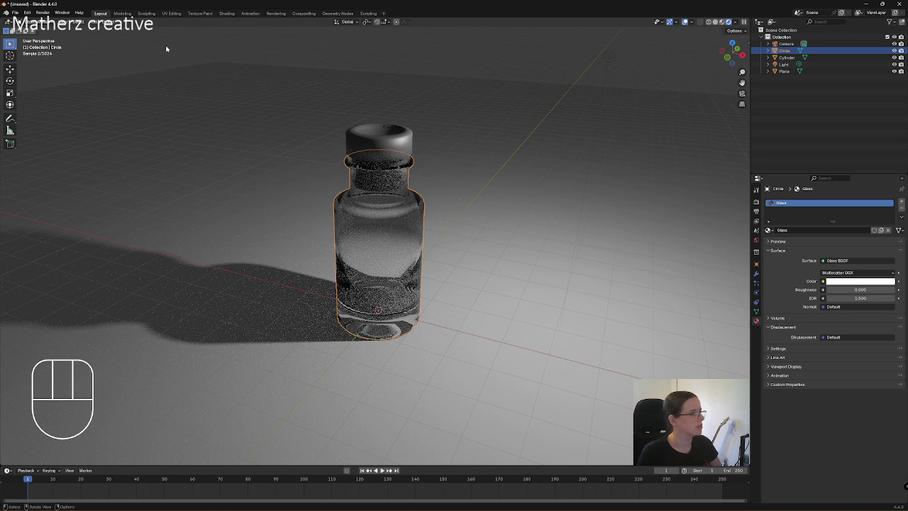
Add a cylinder at the world origin inside the bottle's base and show the scene in solid shading with X-ray.
{"action": "left_click", "coordinate": [721, 23]}
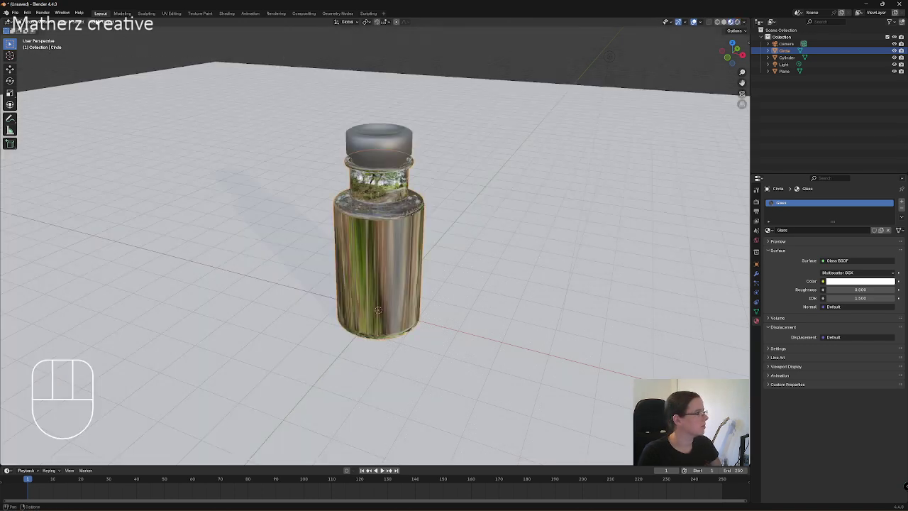
{"action": "left_click", "coordinate": [94, 21]}
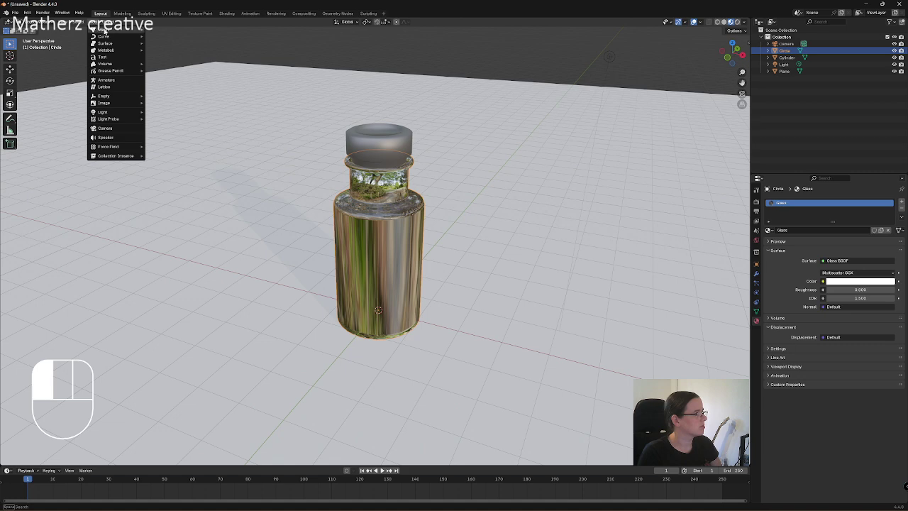
{"action": "mouse_move", "coordinate": [104, 29]}
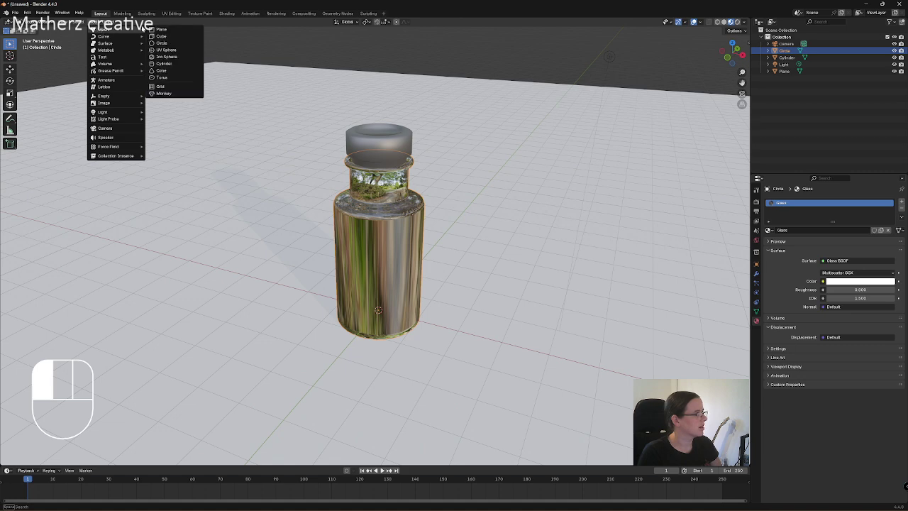
{"action": "left_click", "coordinate": [186, 64]}
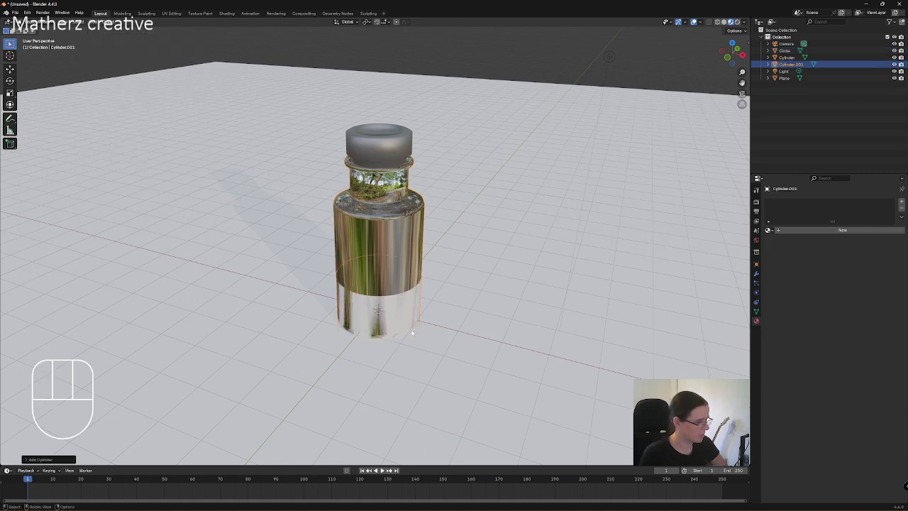
{"action": "left_click", "coordinate": [724, 22]}
{"action": "left_click", "coordinate": [709, 22]}
{"action": "scroll", "coordinate": [430, 308], "scroll_direction": "up", "scroll_amount": 1}
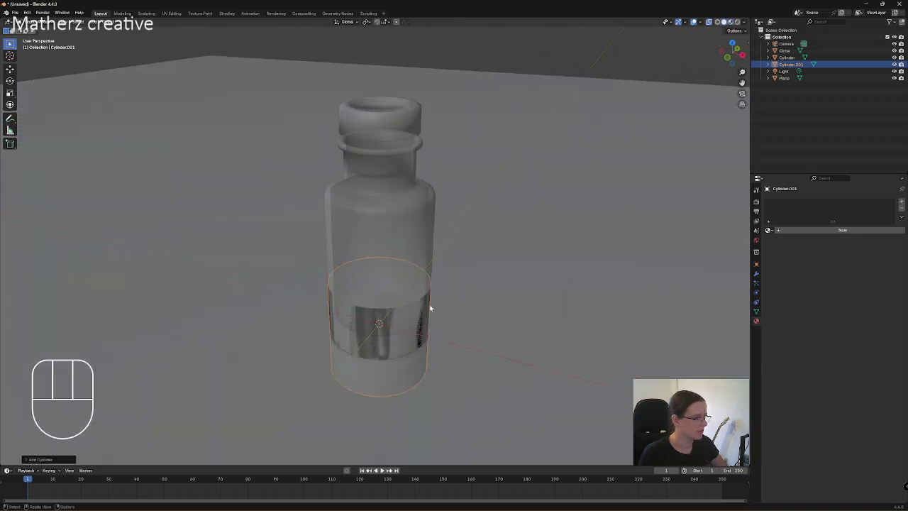
Raise the new cylinder above the bottle's base and scale it down to fit just within the glass walls.
{"action": "middle_click_drag", "start_coordinate": [429, 308], "coordinate": [442, 293]}
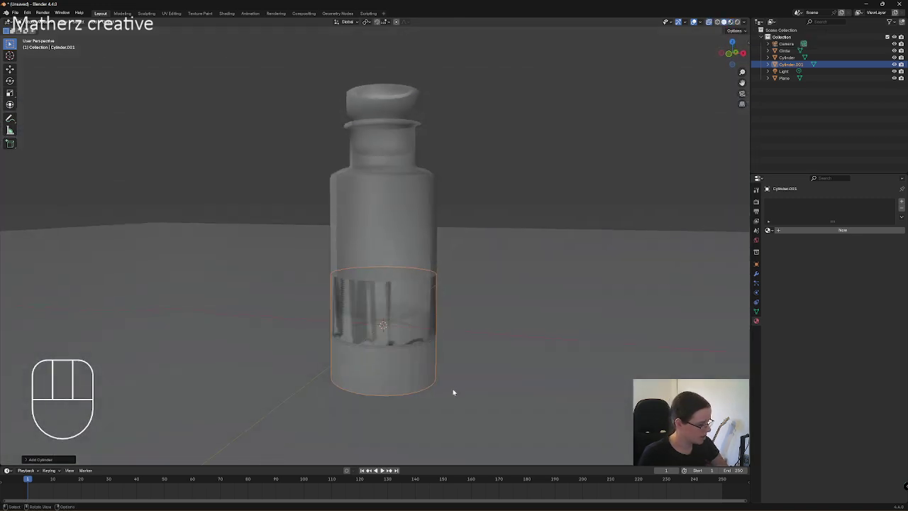
{"action": "key", "text": "g"}
{"action": "middle_click_drag", "start_coordinate": [421, 400], "coordinate": [424, 327]}
{"action": "left_click", "coordinate": [424, 327]}
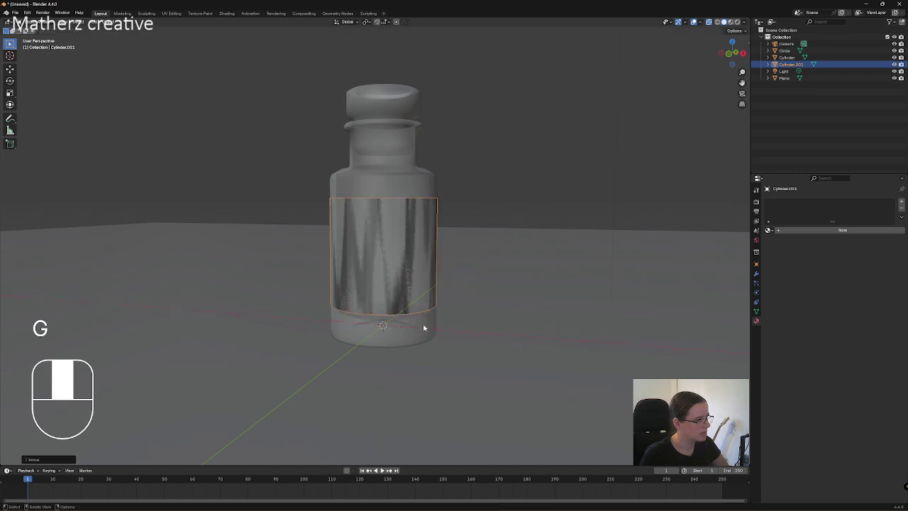
{"action": "key", "text": "s"}
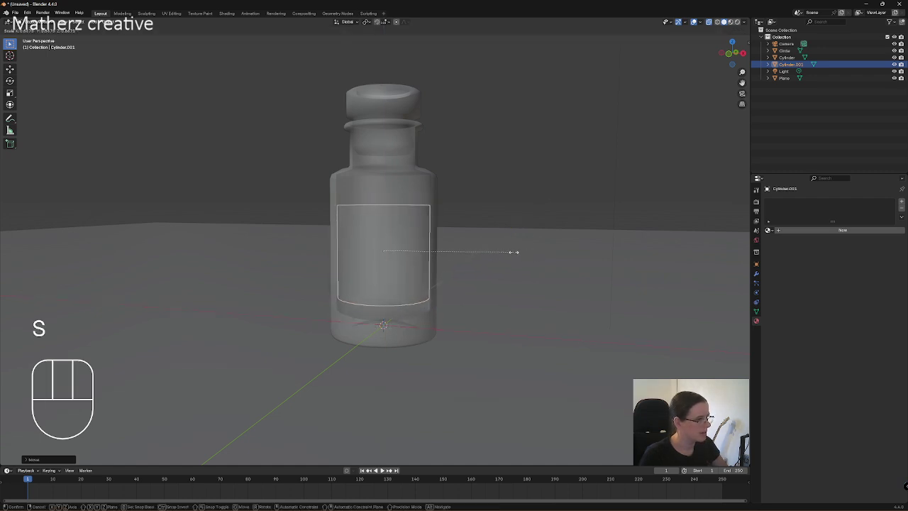
{"action": "left_click", "coordinate": [516, 254]}
Edit the inner cylinder's mesh and extrude its bottom face downward twice, to the bottom of the bottle's cavity.
{"action": "middle_click_drag", "start_coordinate": [515, 254], "coordinate": [428, 285]}
{"action": "scroll", "coordinate": [429, 284], "scroll_direction": "up", "scroll_amount": 4}
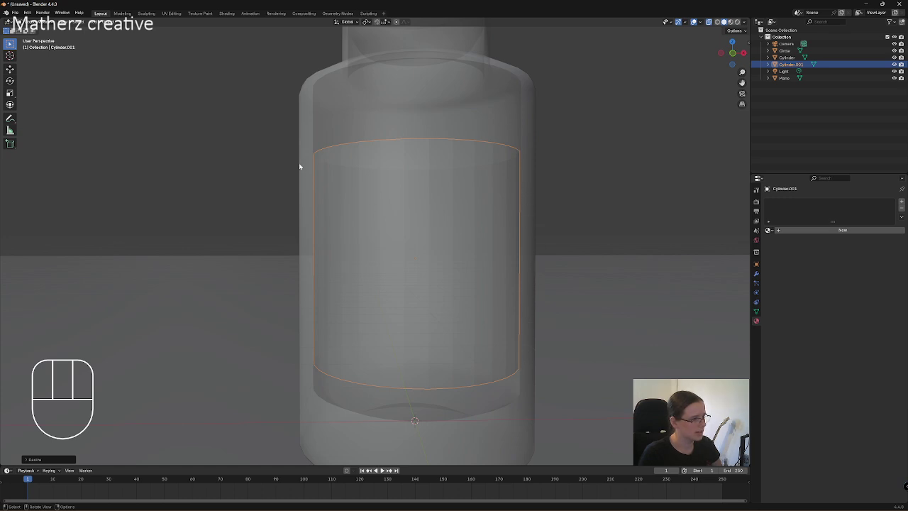
{"action": "left_click", "coordinate": [30, 31]}
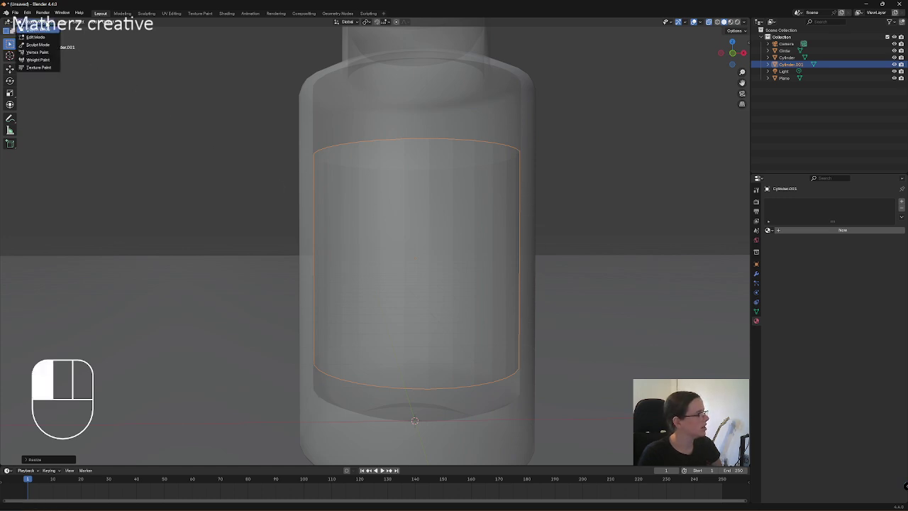
{"action": "left_click", "coordinate": [37, 37]}
{"action": "middle_click_drag", "start_coordinate": [359, 252], "coordinate": [425, 344]}
{"action": "left_click", "coordinate": [411, 313]}
{"action": "key", "text": "KP_7"}
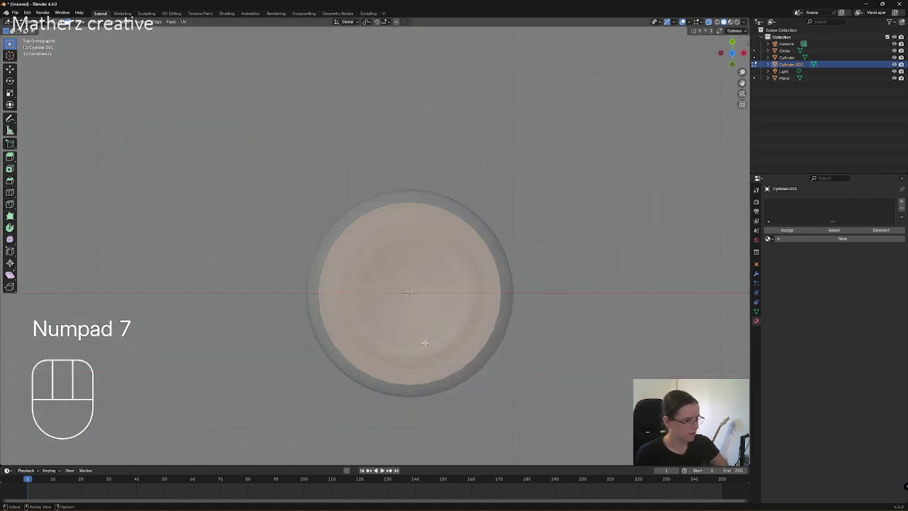
{"action": "key", "text": "KP_1"}
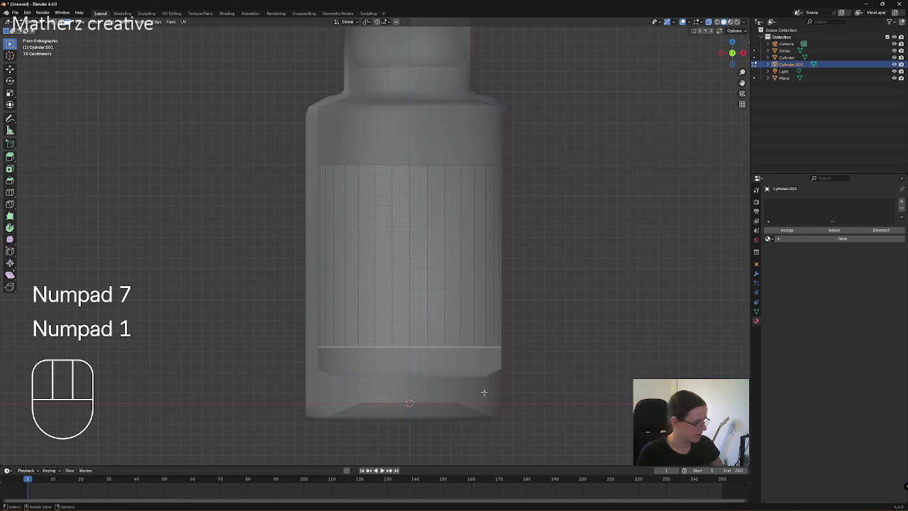
{"action": "key", "text": "e"}
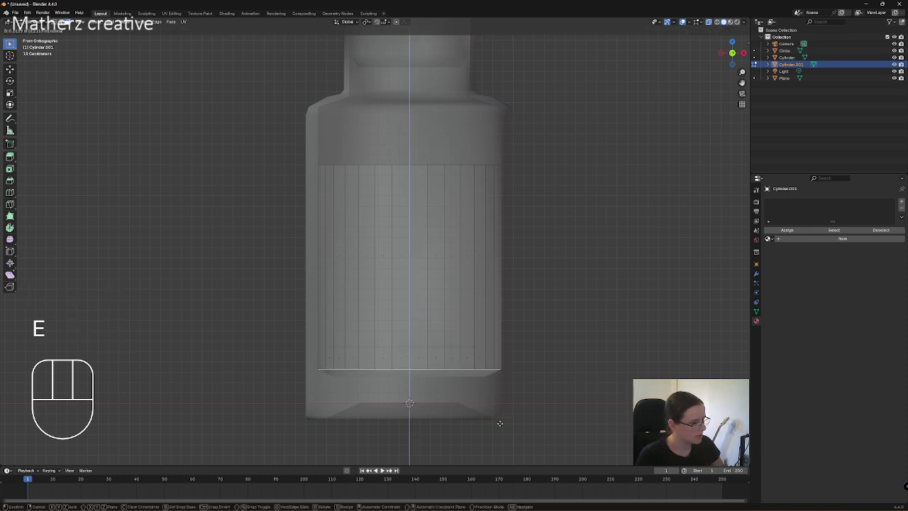
{"action": "key", "text": "e"}
{"action": "left_click", "coordinate": [503, 431]}
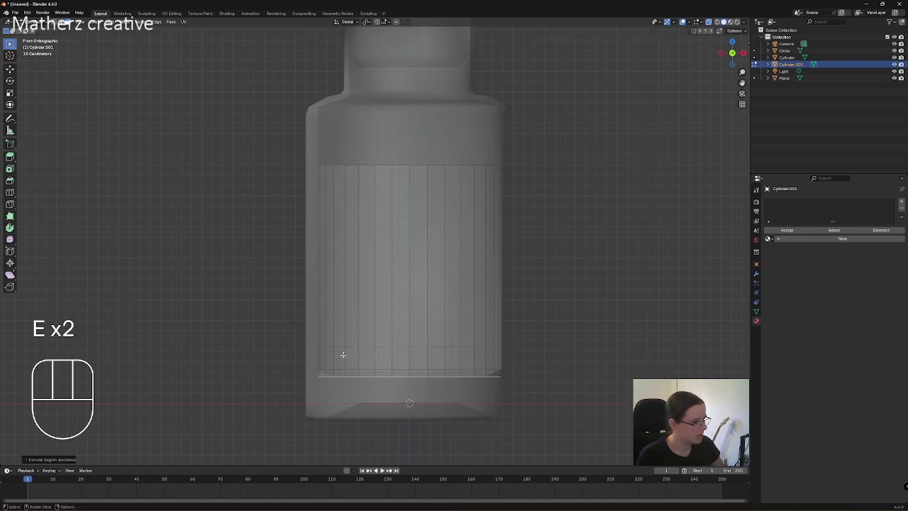
Scale the inner cylinder's bottom face inward to taper its lower edge like the cavity, and return to Object Mode.
{"action": "key", "text": "s"}
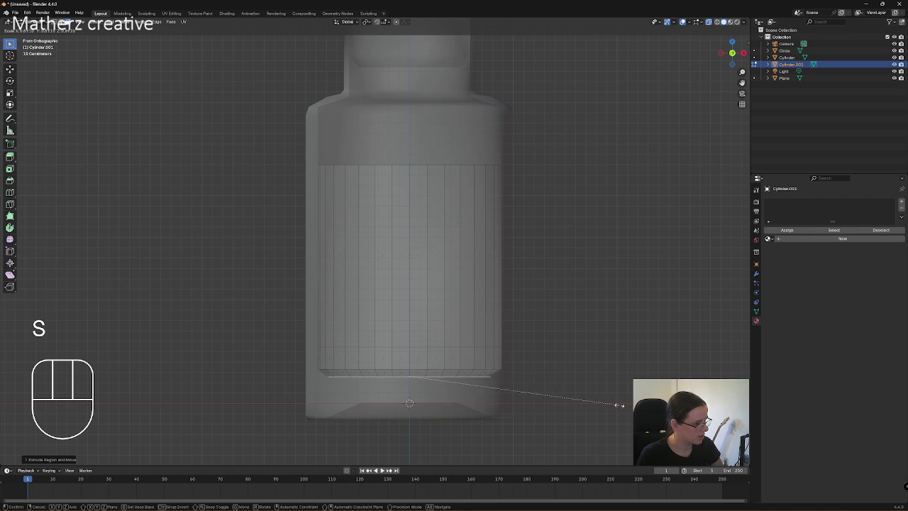
{"action": "left_click", "coordinate": [602, 402]}
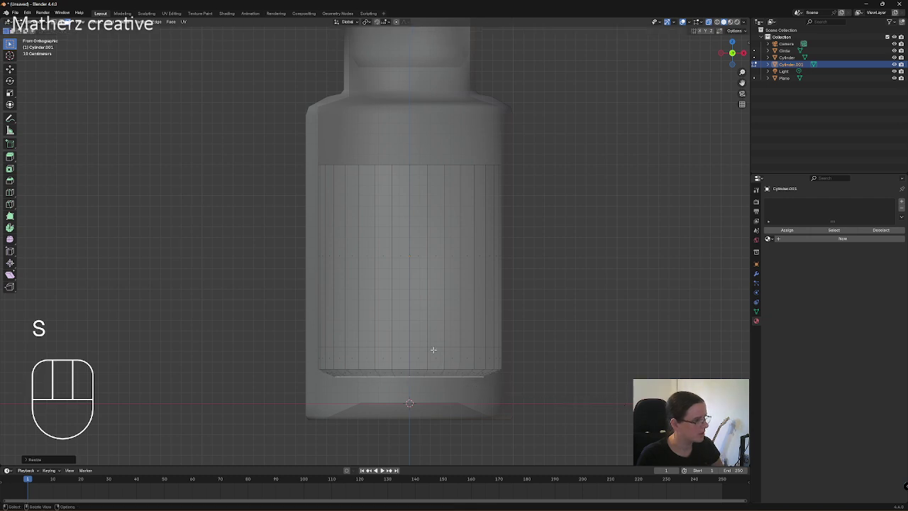
{"action": "left_click", "coordinate": [27, 22]}
{"action": "left_click", "coordinate": [34, 29]}
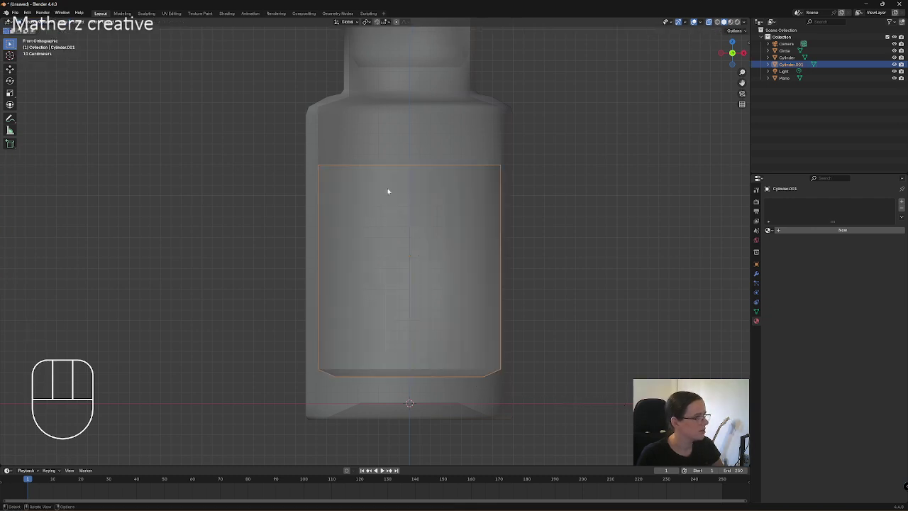
Apply smooth shading to the inner cylinder and show the scene in rendered shading.
{"action": "right_click", "coordinate": [388, 188]}
{"action": "left_click", "coordinate": [388, 191]}
{"action": "middle_click_drag", "start_coordinate": [641, 165], "coordinate": [431, 298]}
{"action": "scroll", "coordinate": [432, 298], "scroll_direction": "down", "scroll_amount": 3}
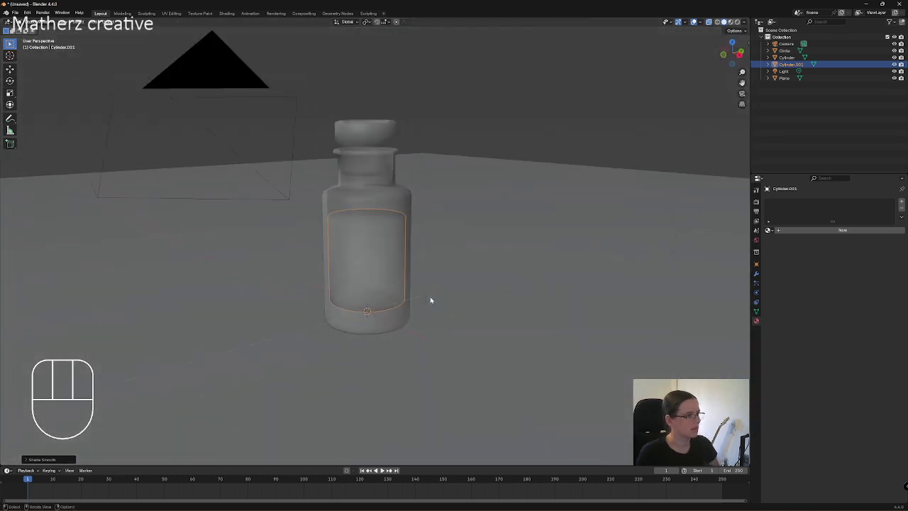
{"action": "left_click", "coordinate": [738, 22]}
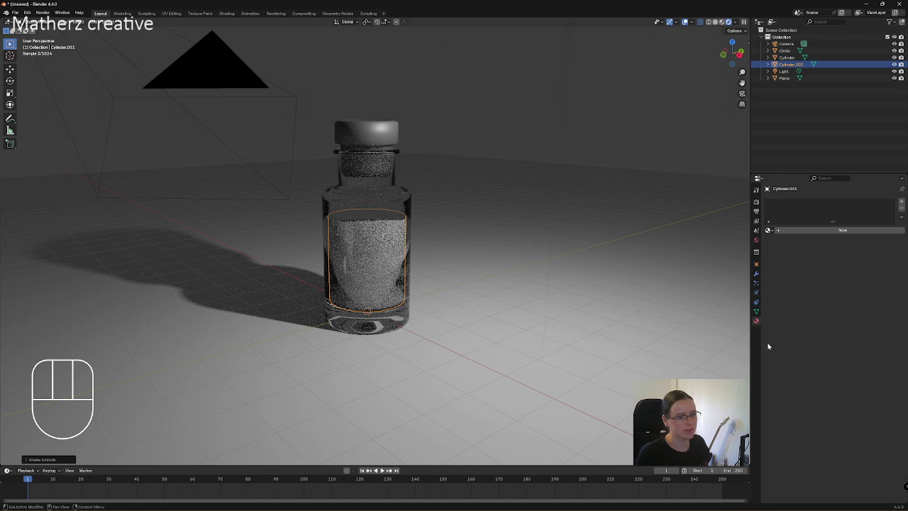
Give the inner cylinder a new material with a dark blue base color, deselect it and check the render from another side.
{"action": "left_click", "coordinate": [810, 230]}
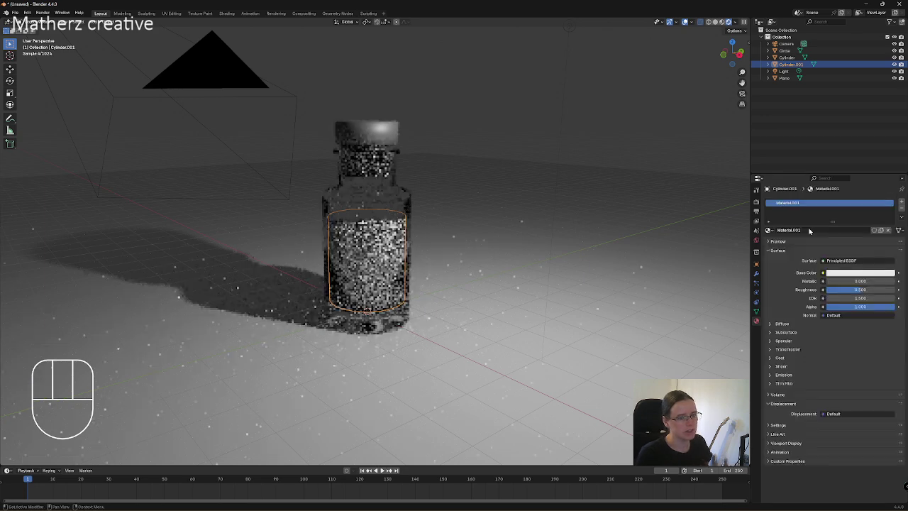
{"action": "left_click", "coordinate": [840, 273]}
{"action": "left_click_drag", "start_coordinate": [862, 173], "coordinate": [891, 203]}
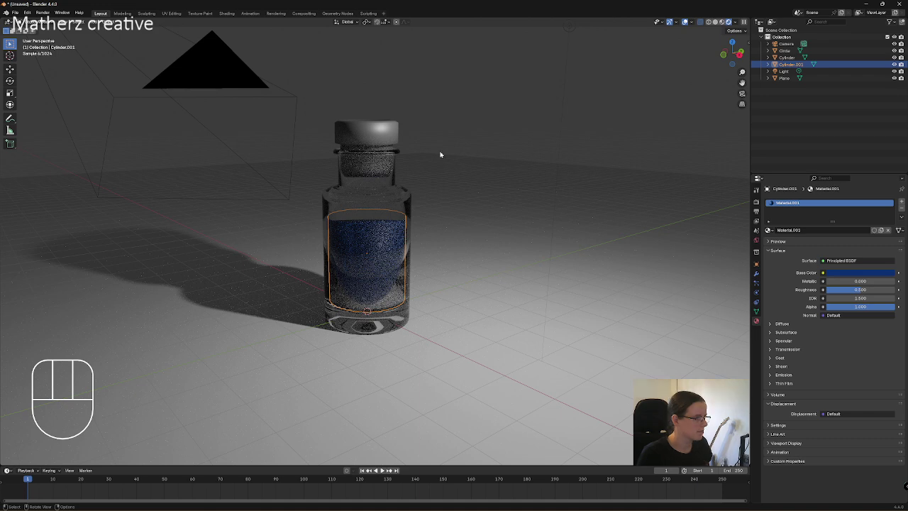
{"action": "left_click", "coordinate": [478, 125]}
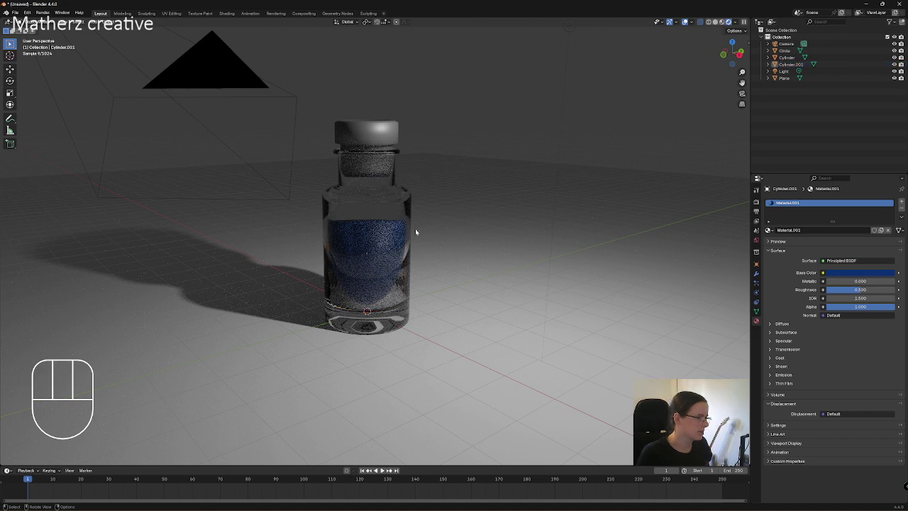
{"action": "middle_click_drag", "start_coordinate": [415, 228], "coordinate": [377, 296]}
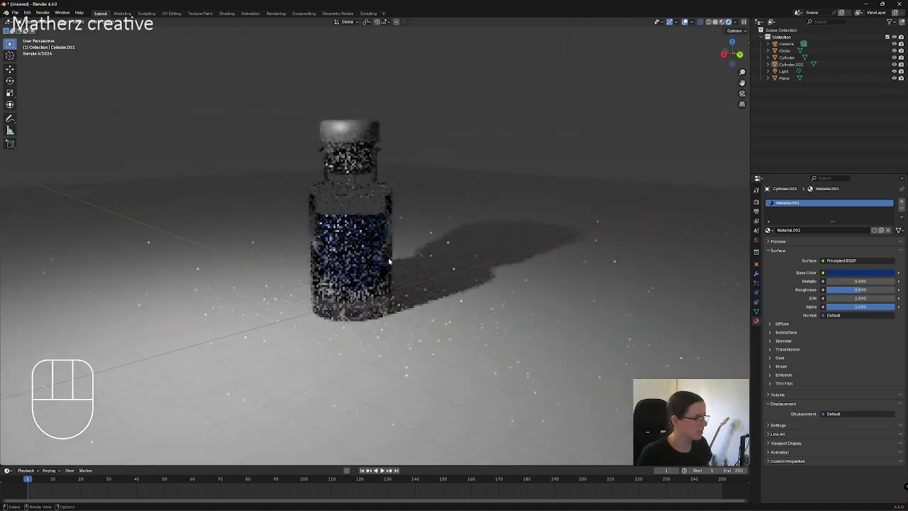